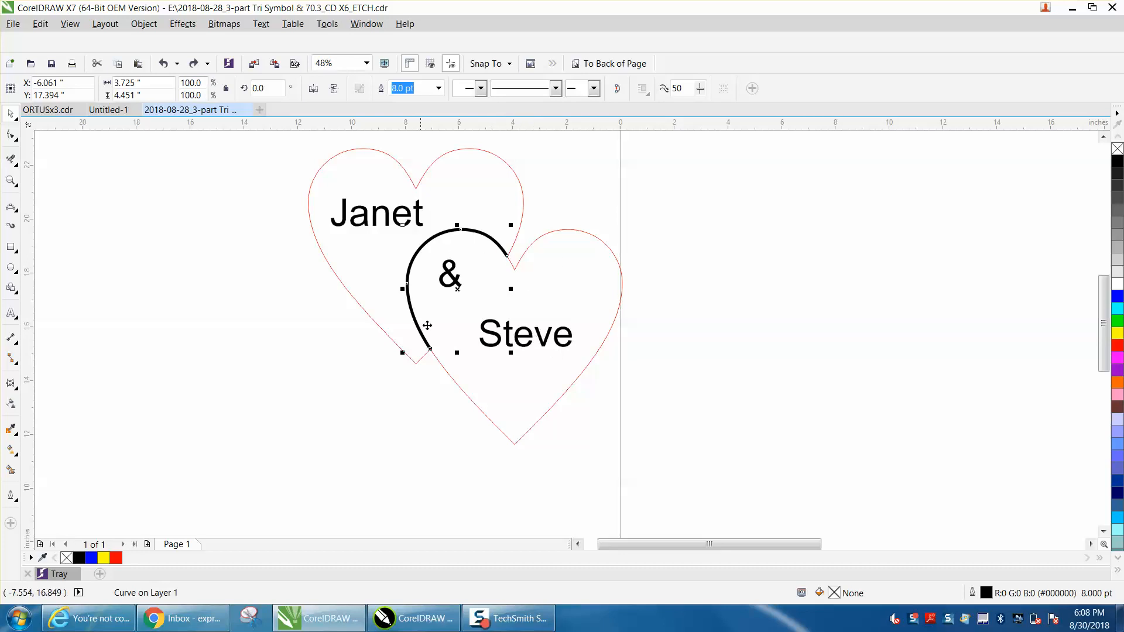
Set the outline width of the black inner curve between the two named hearts to 4.0 pt
double_click(986, 593)
click(475, 204)
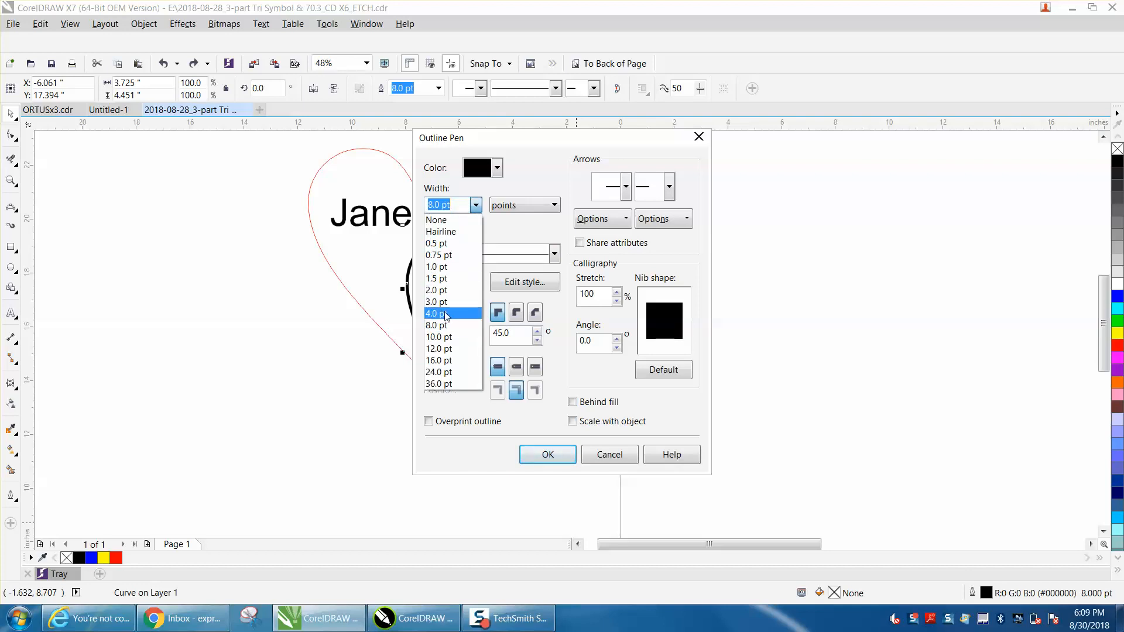
click(446, 315)
click(547, 454)
click(130, 354)
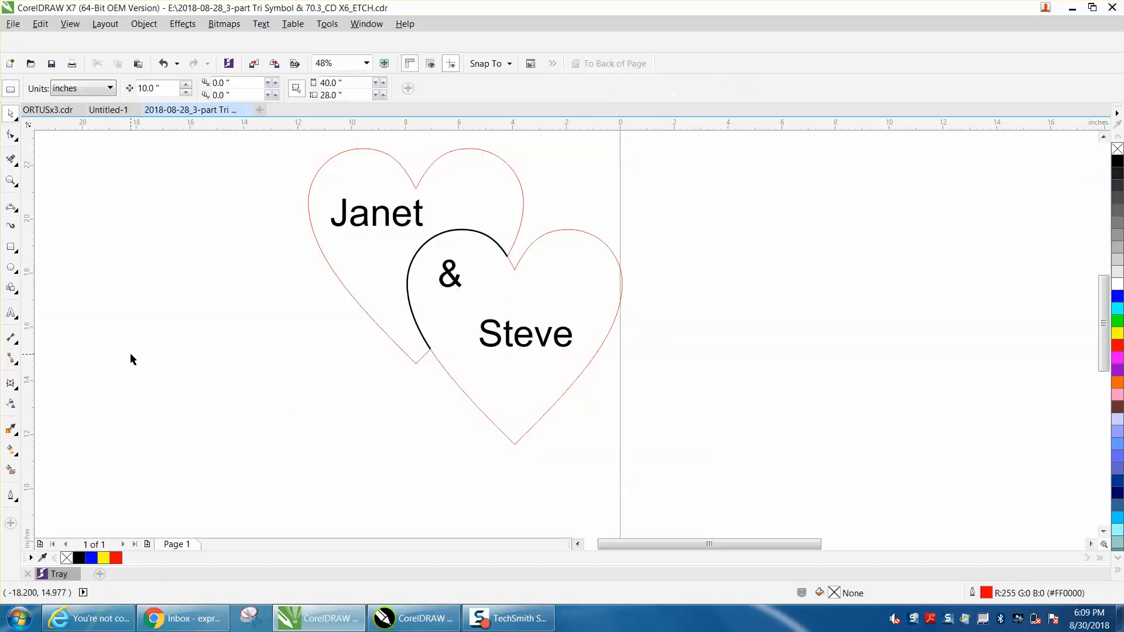
scroll(88, 301, down, 2)
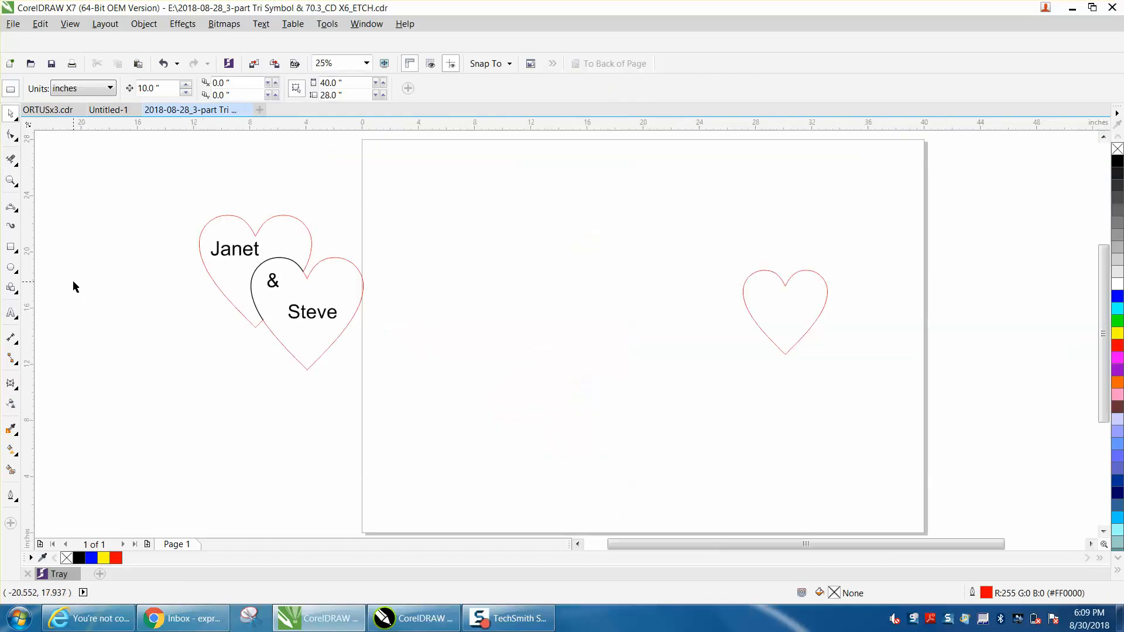
click(11, 181)
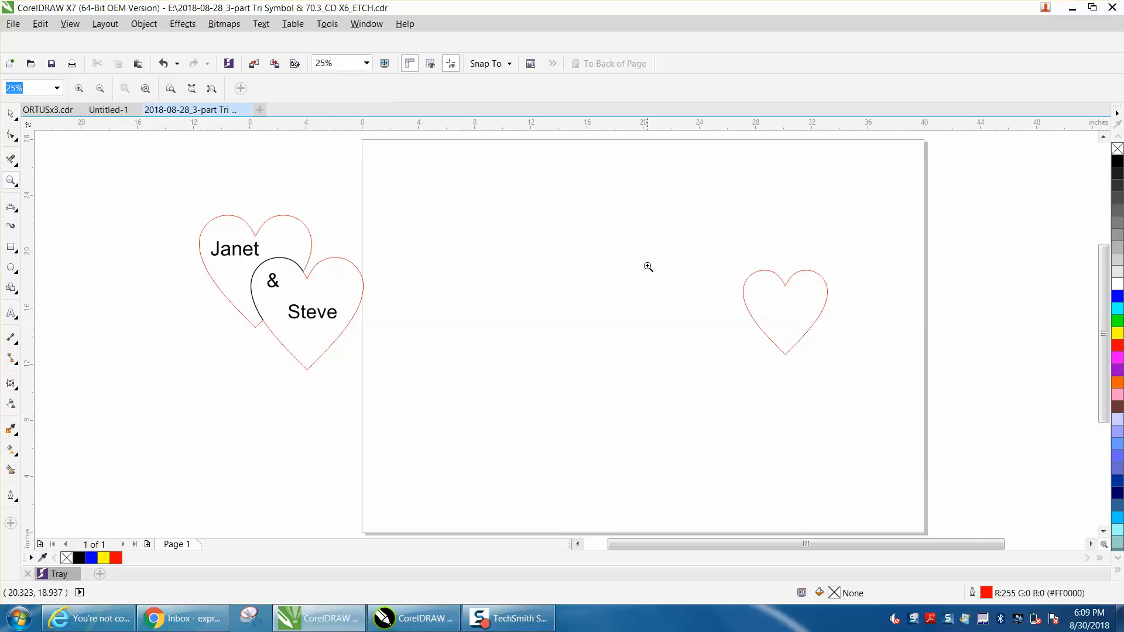
drag(593, 217, 920, 406)
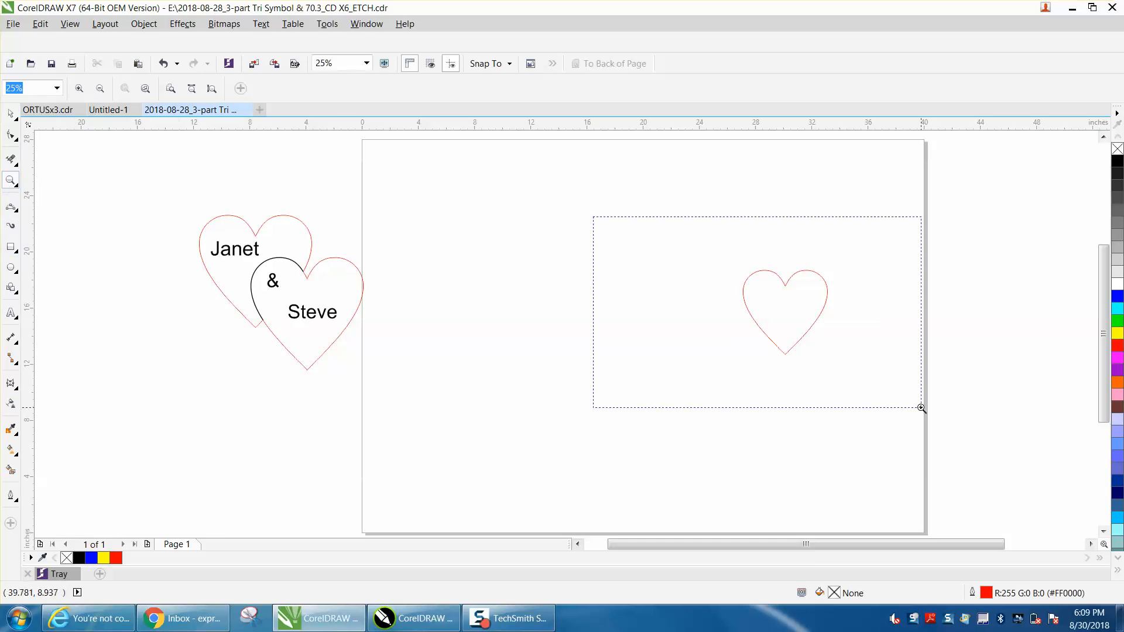
click(11, 113)
click(14, 291)
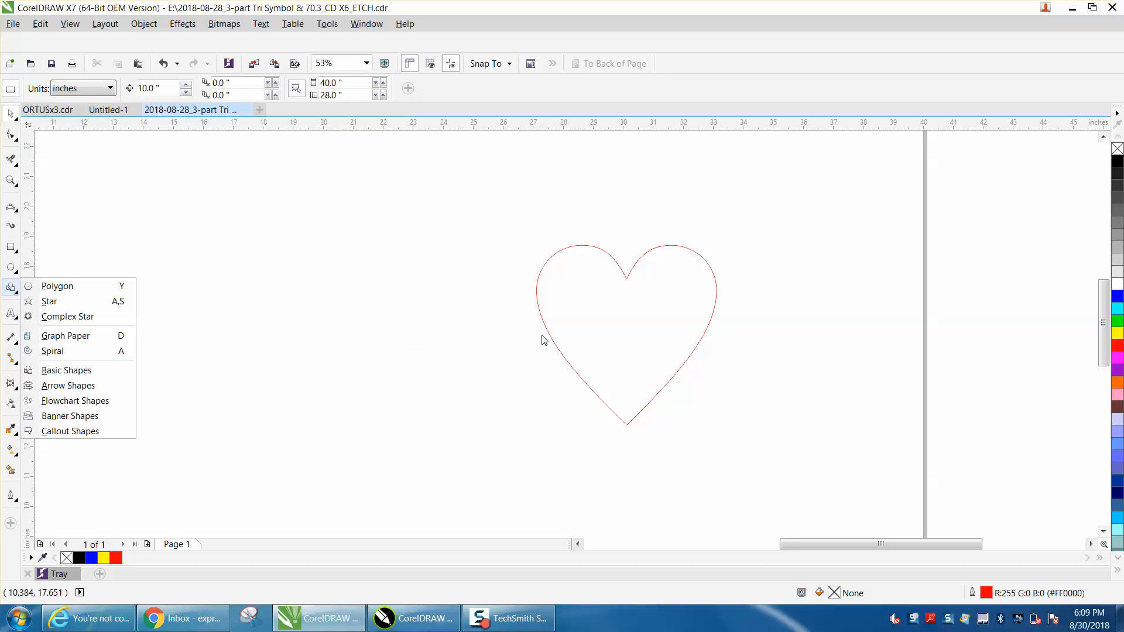
click(67, 371)
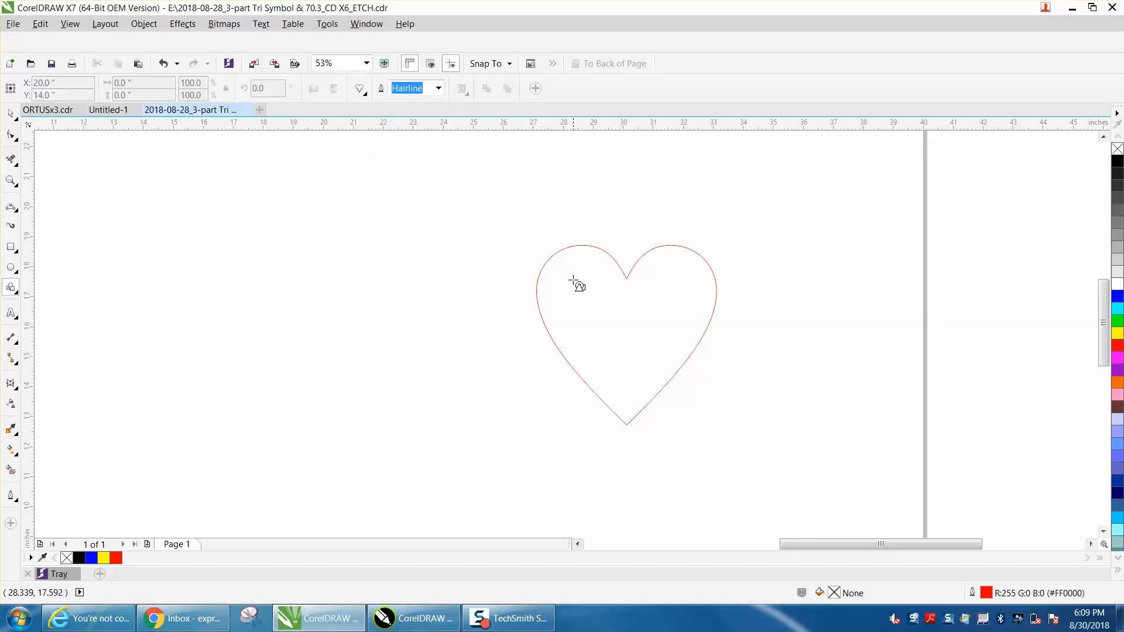
click(13, 119)
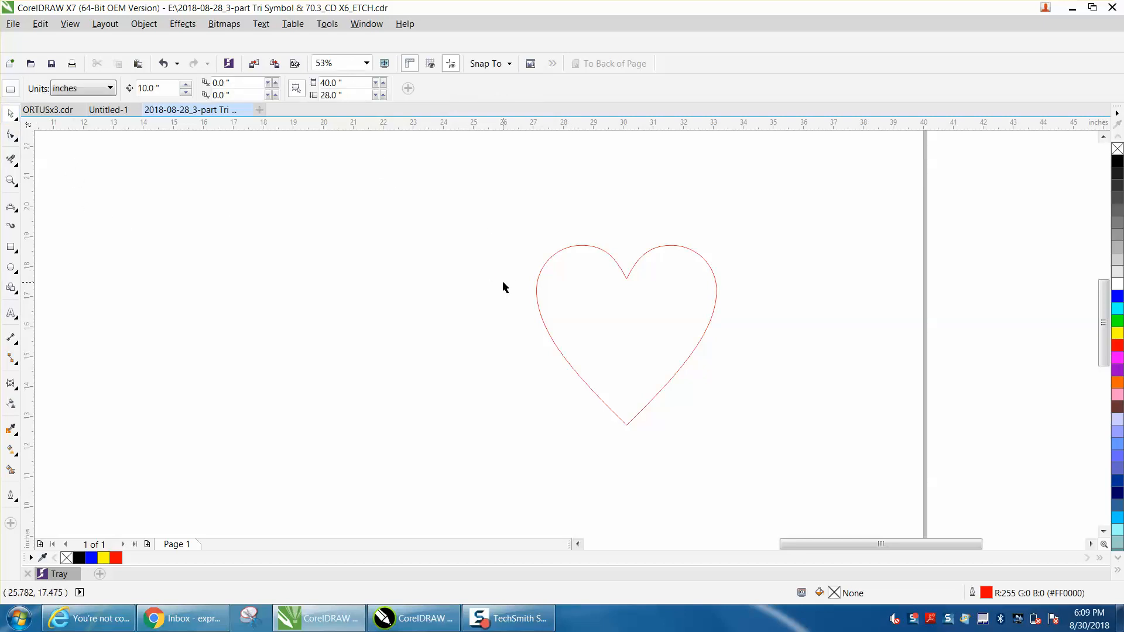
Try squashing the single red heart vertically to about 3.8 inches high, and undo the resize
click(625, 277)
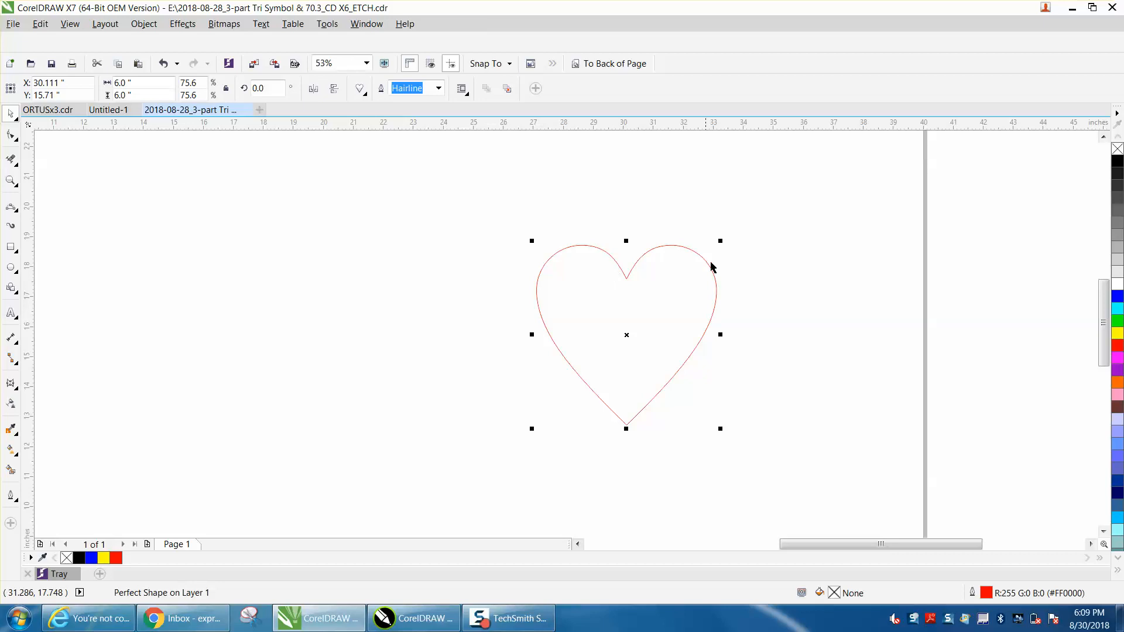
drag(625, 241, 619, 307)
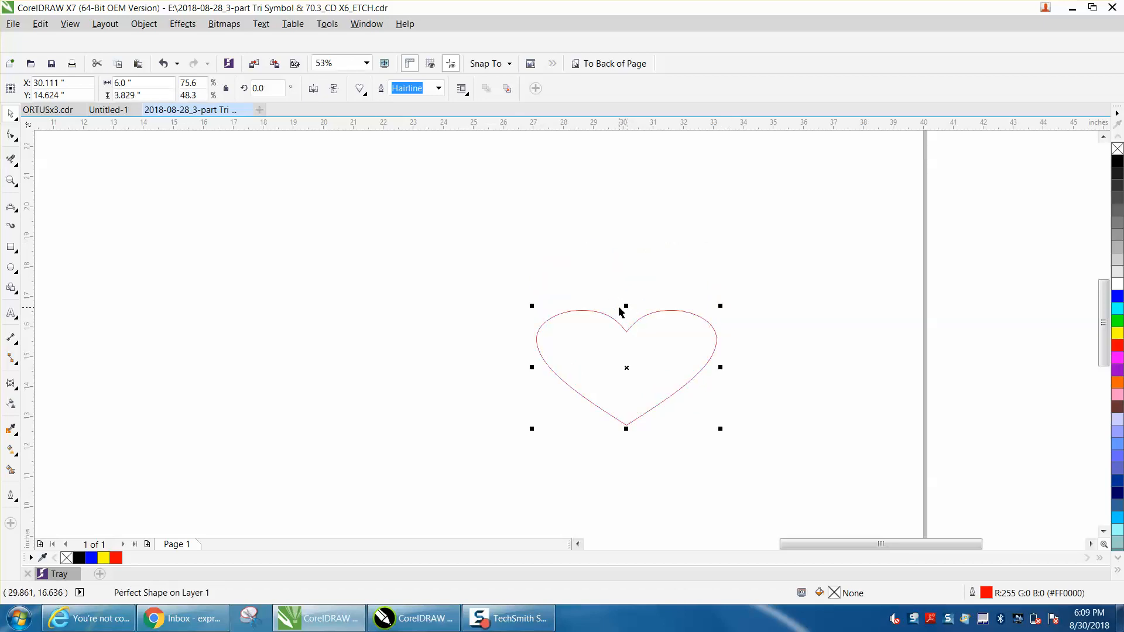
click(164, 64)
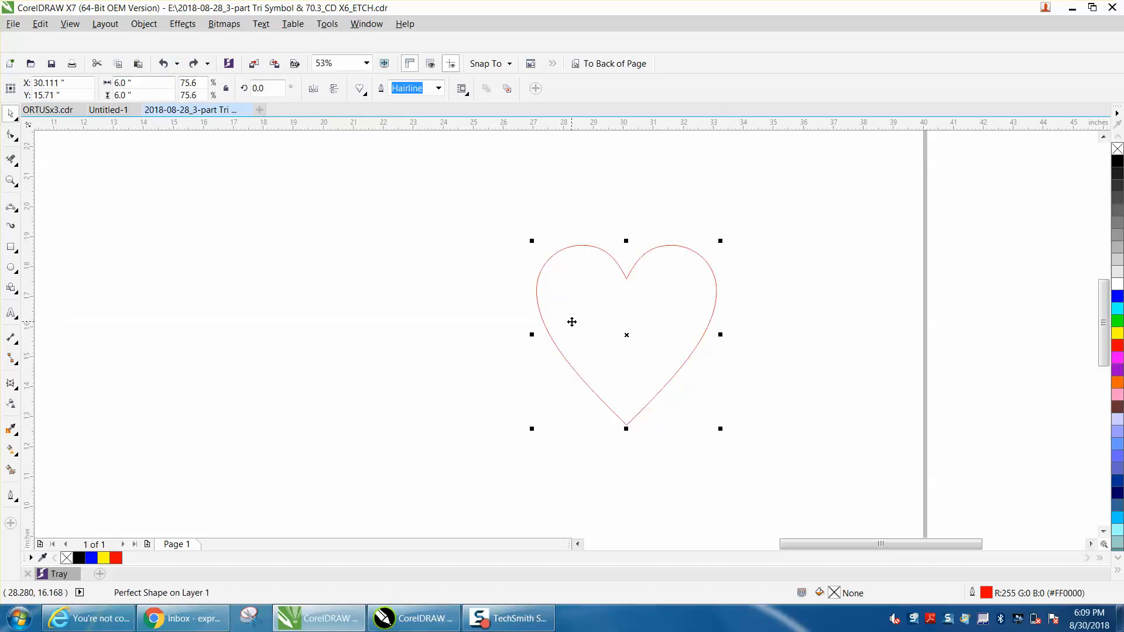
Duplicate the red heart and place the copy overlapping the original, about 2.2 inches to its right and 1.8 inches lower
click(572, 322)
drag(672, 330, 509, 316)
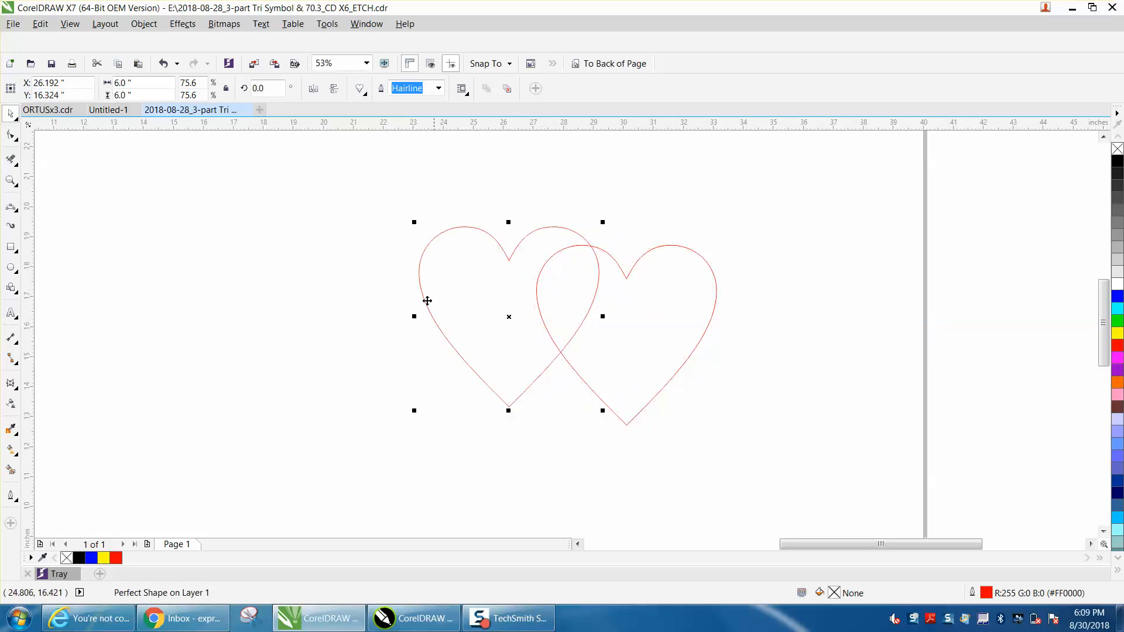
click(402, 273)
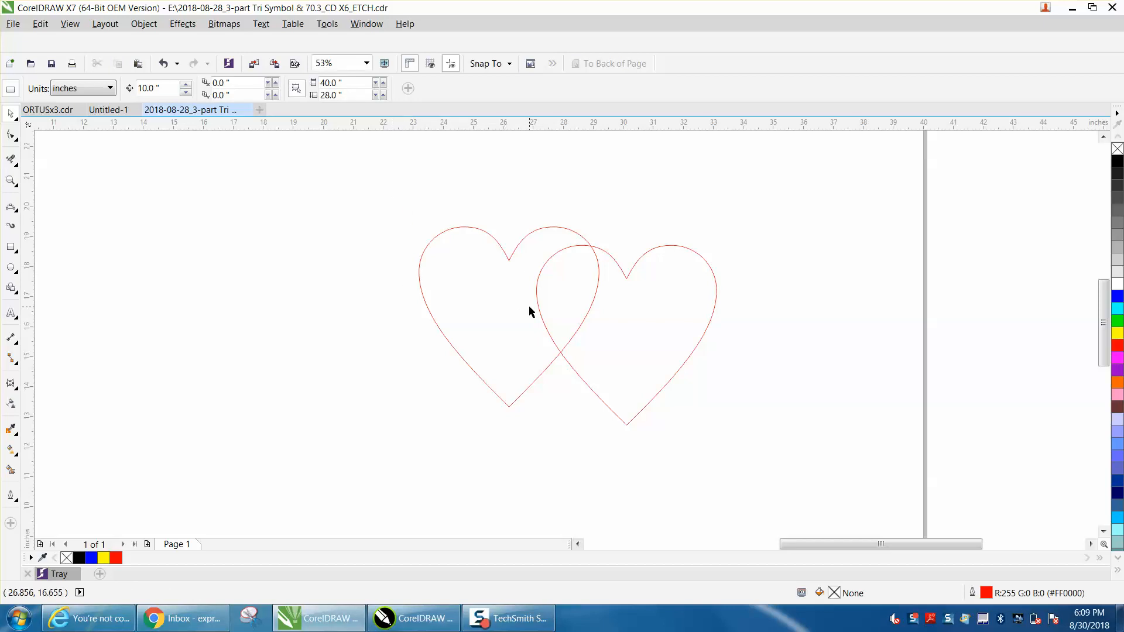
drag(508, 260, 695, 335)
Duplicate the two overlapping hearts 10 inches to the left and weld the duplicates into one outline
drag(496, 233, 877, 491)
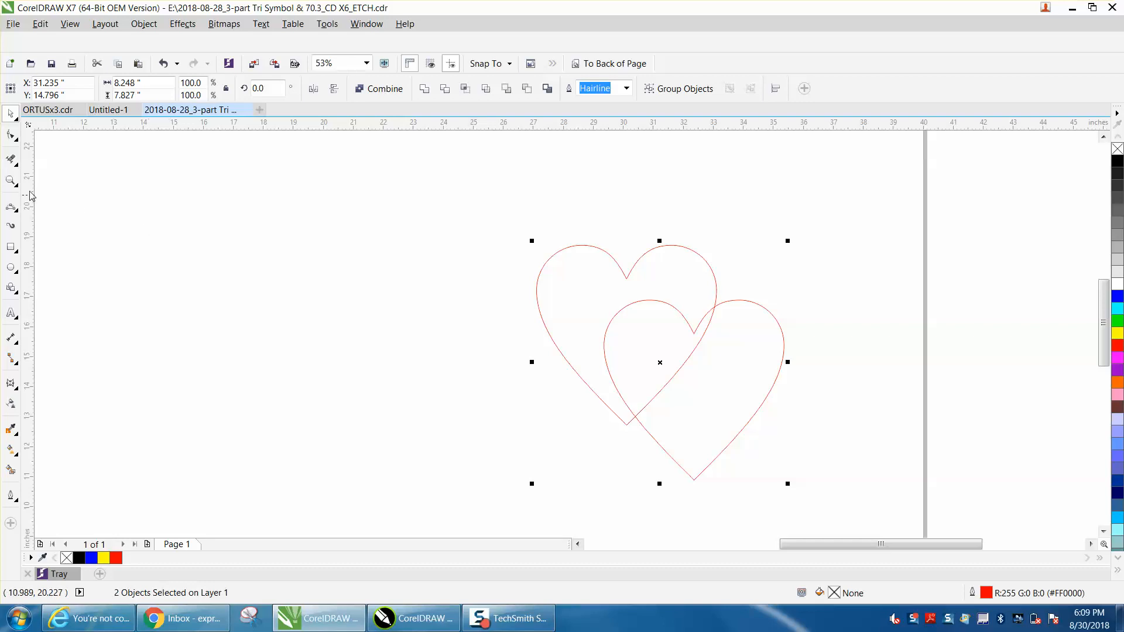
click(11, 181)
drag(299, 189, 863, 482)
key(space)
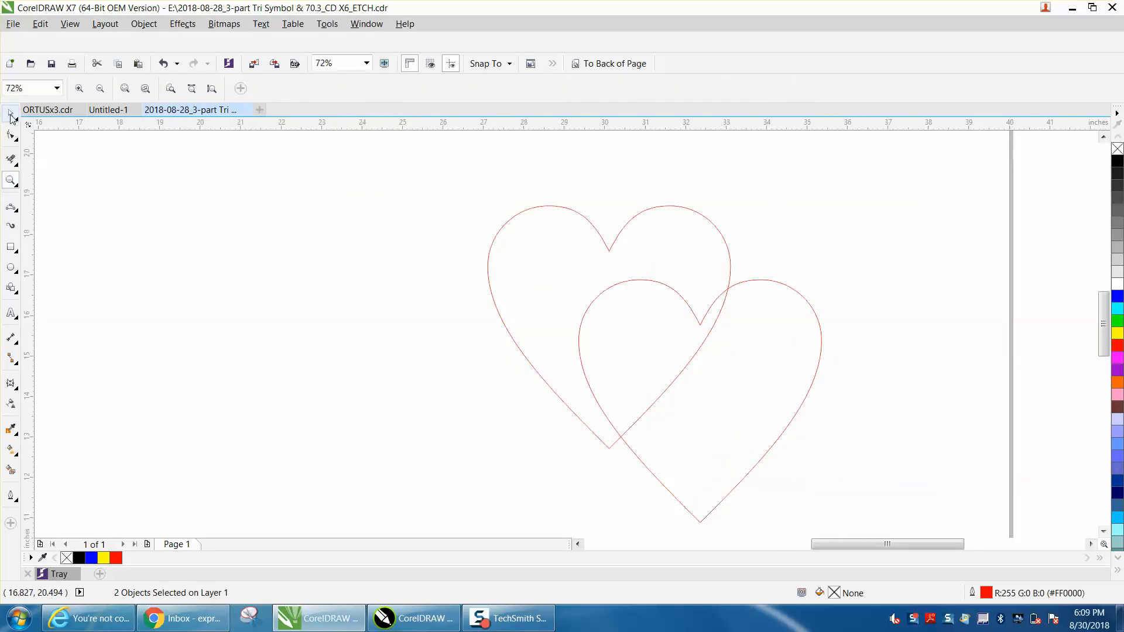
drag(458, 197, 890, 527)
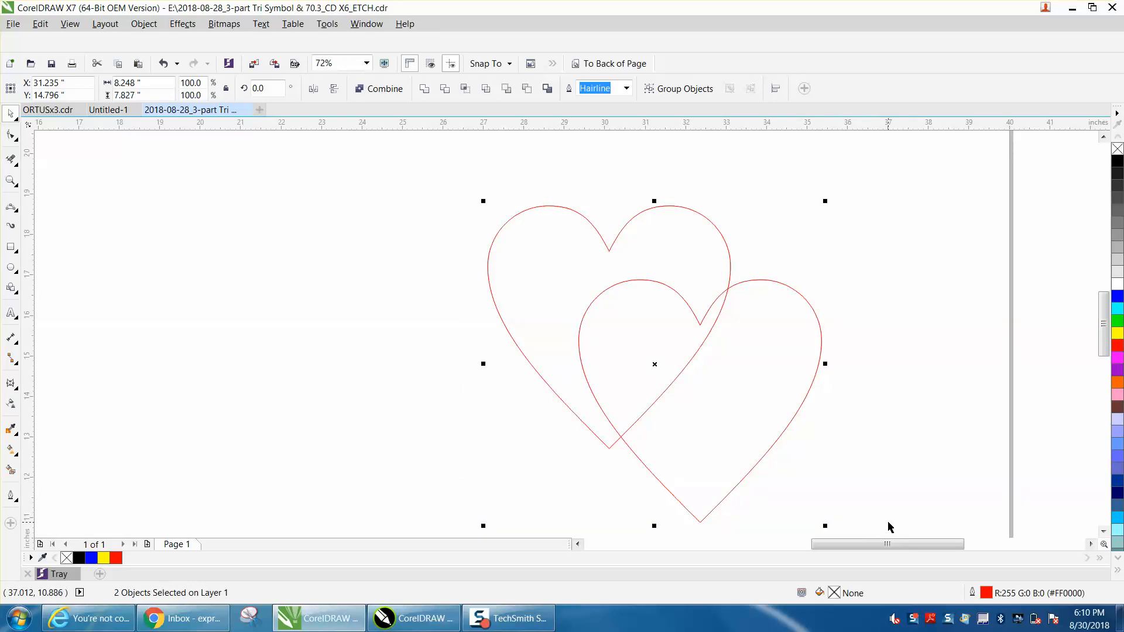
key(ctrl+d)
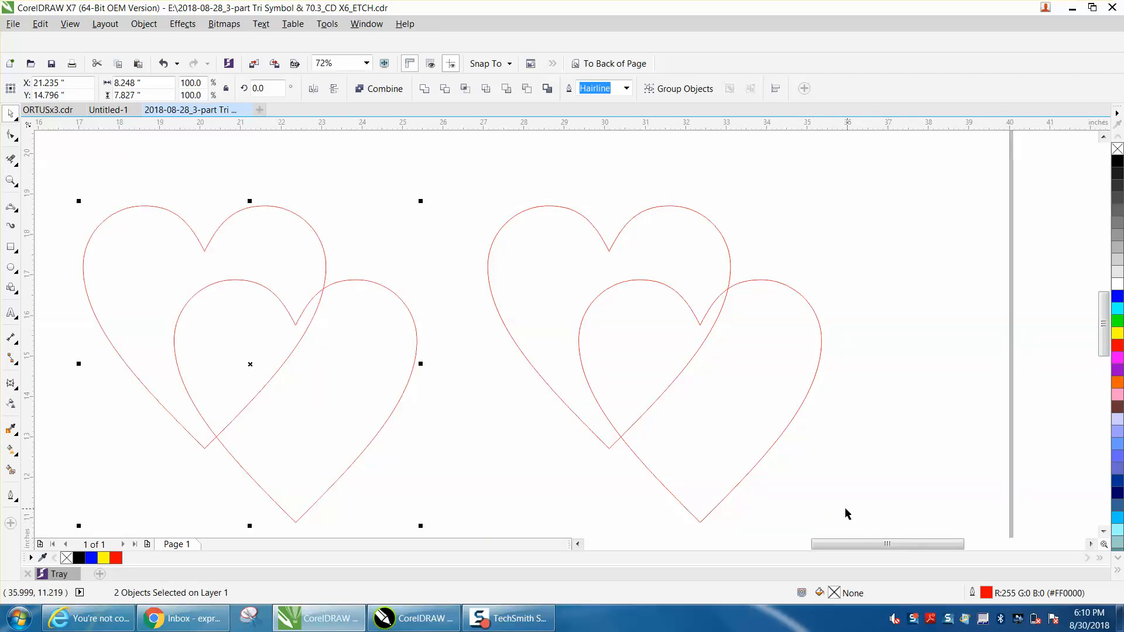
click(424, 89)
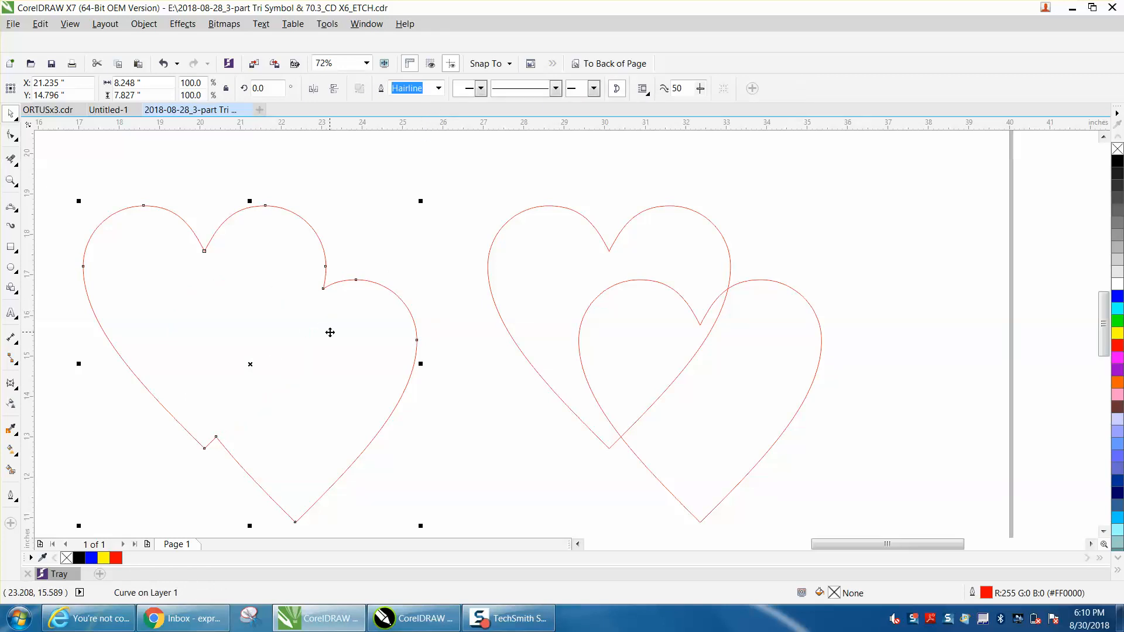
Give the lower heart of the original unwelded pair a black outline 4.0 pt wide
click(669, 289)
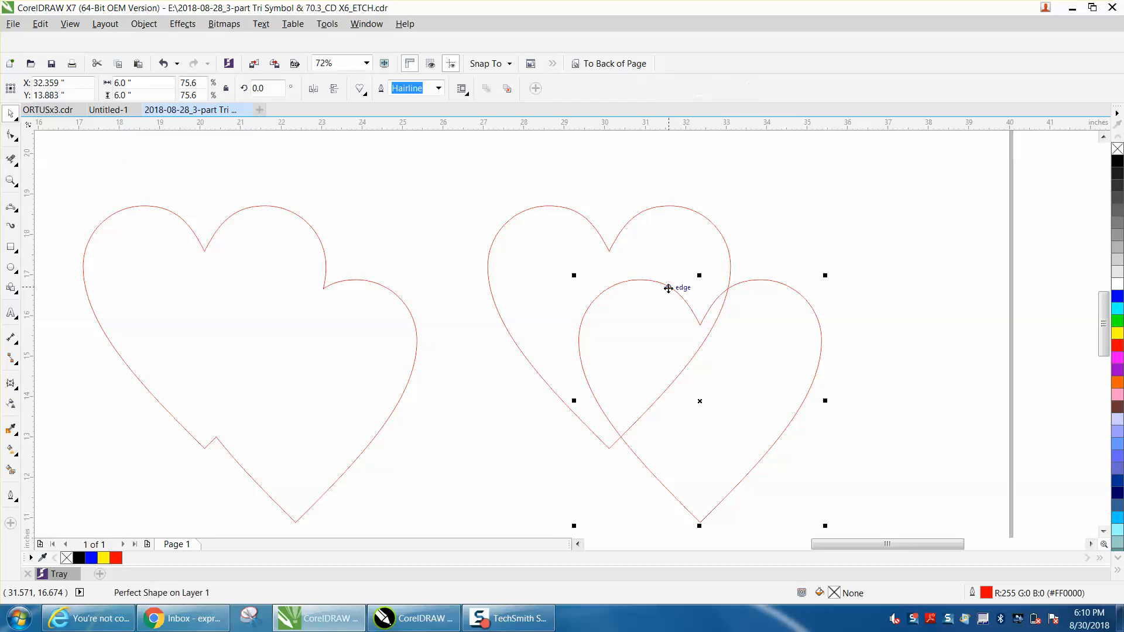
double_click(987, 594)
click(476, 205)
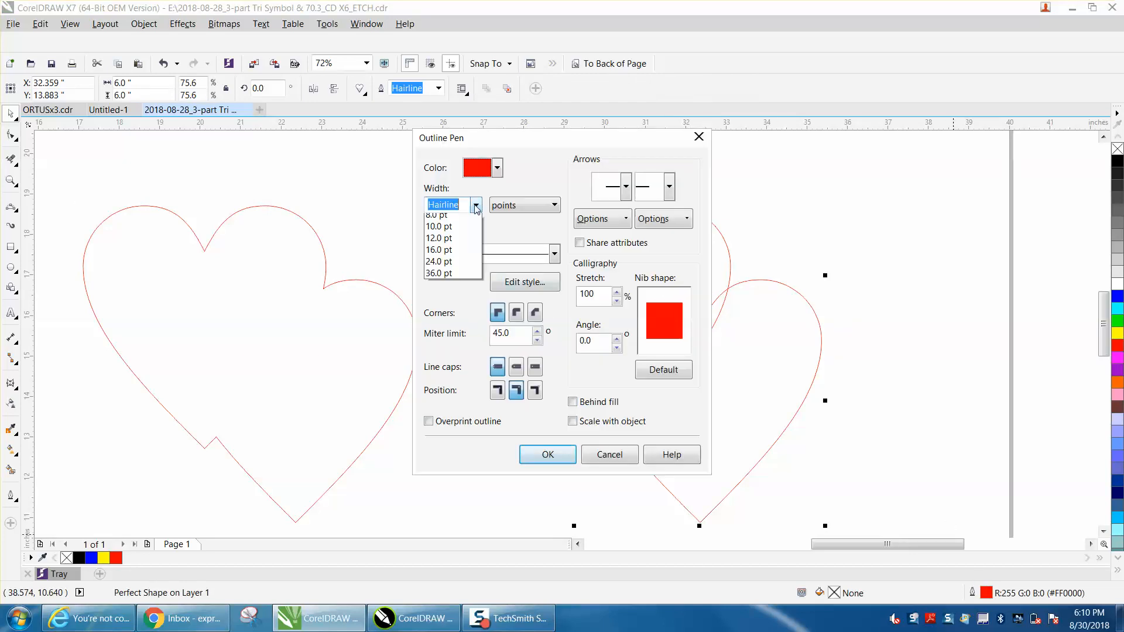
click(442, 314)
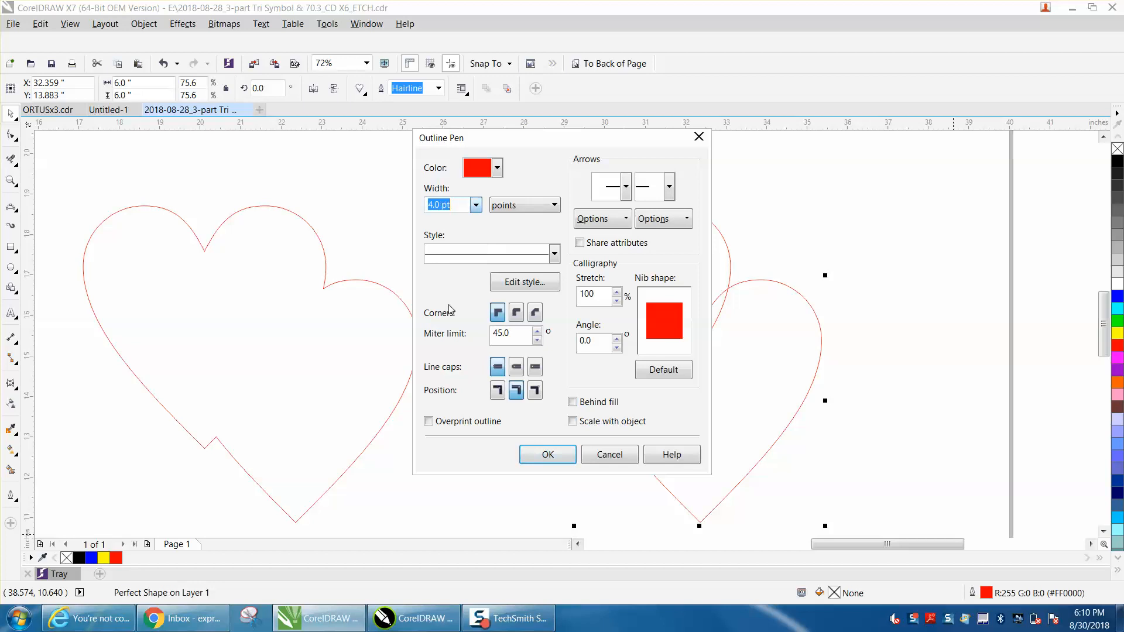
click(497, 168)
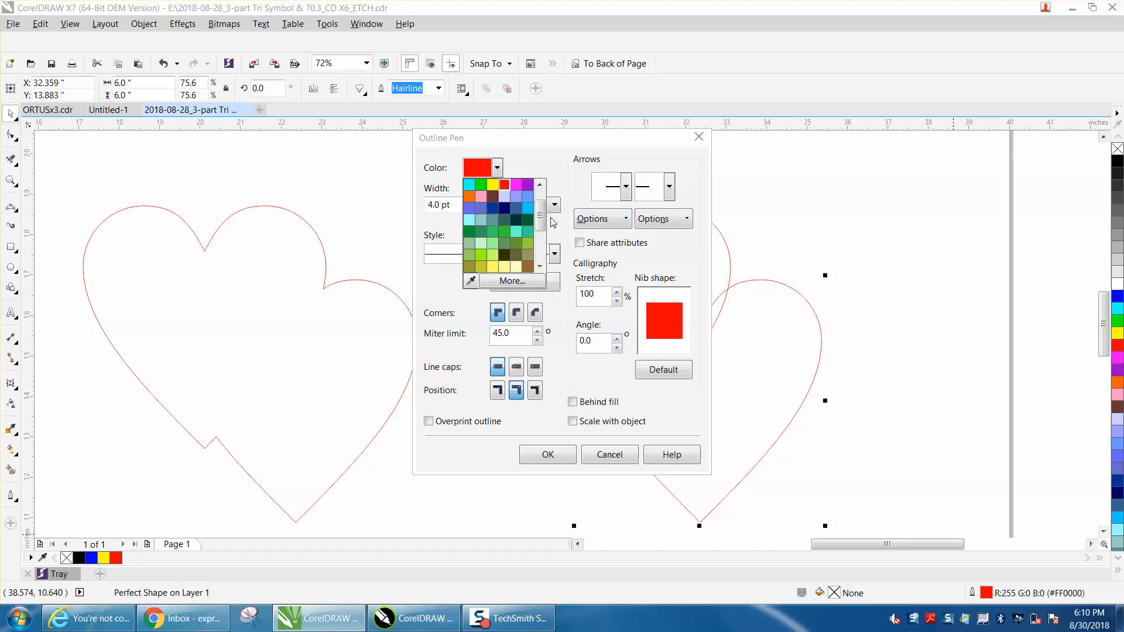
scroll(542, 217, up, 3)
click(471, 186)
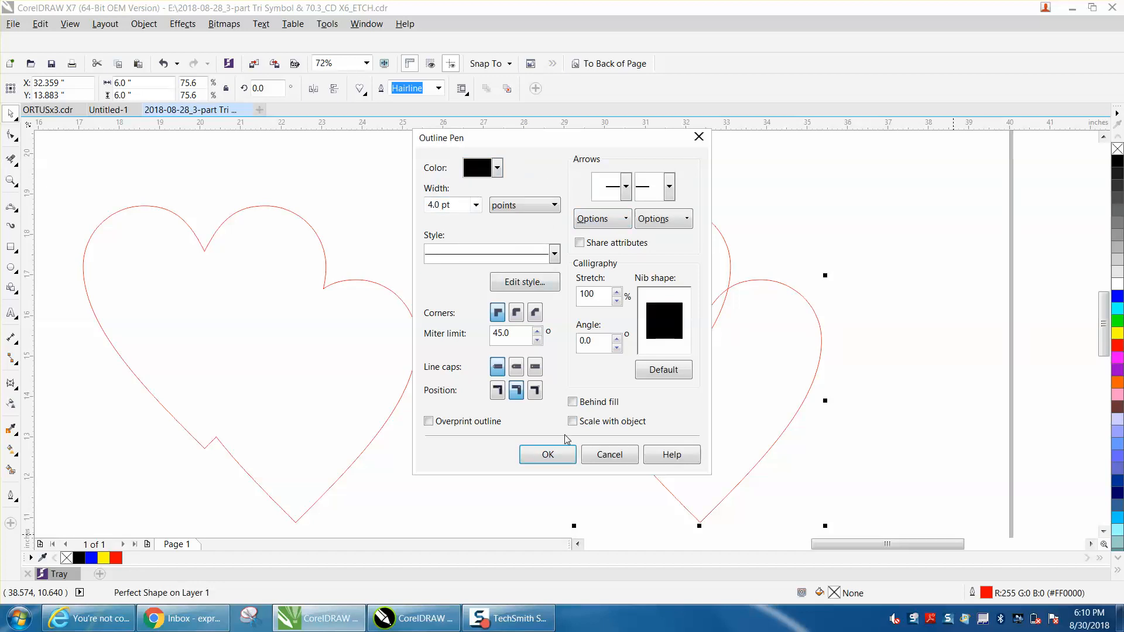
click(547, 454)
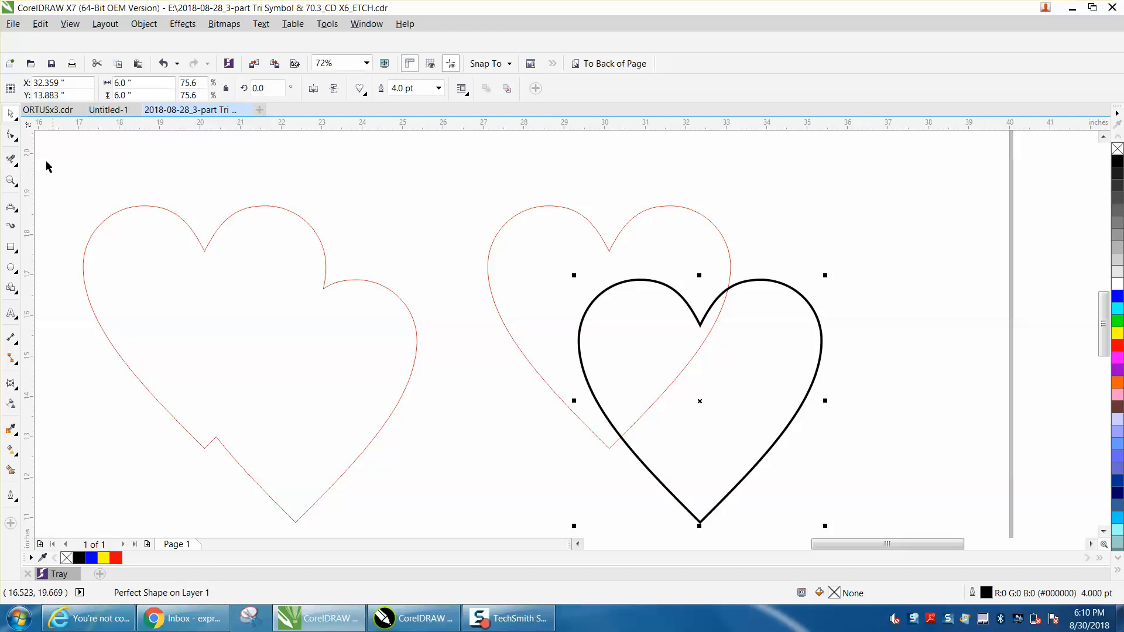
Remove the black heart's segment outside the red heart and all red heart segments with Virtual Segment Delete, keeping only the black inner curve
click(13, 160)
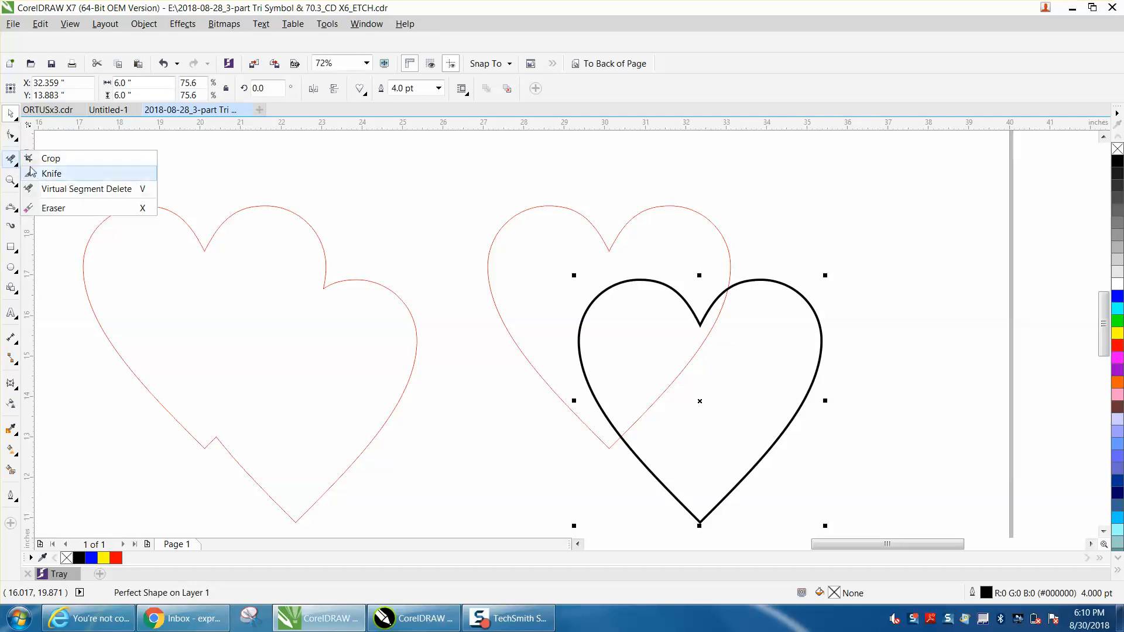
click(60, 188)
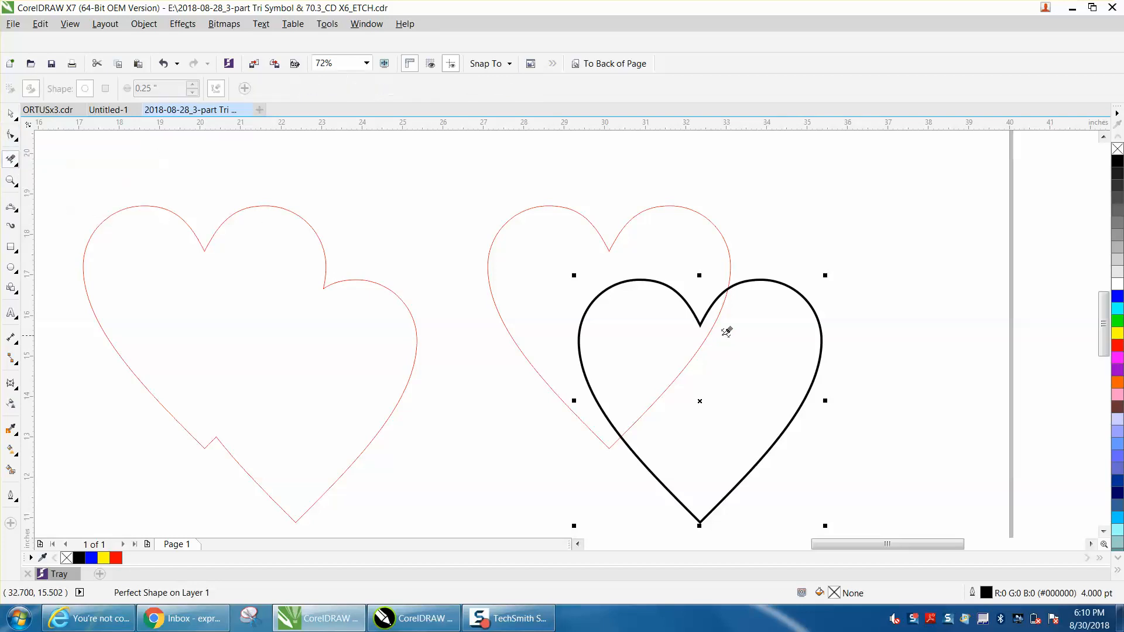
click(778, 279)
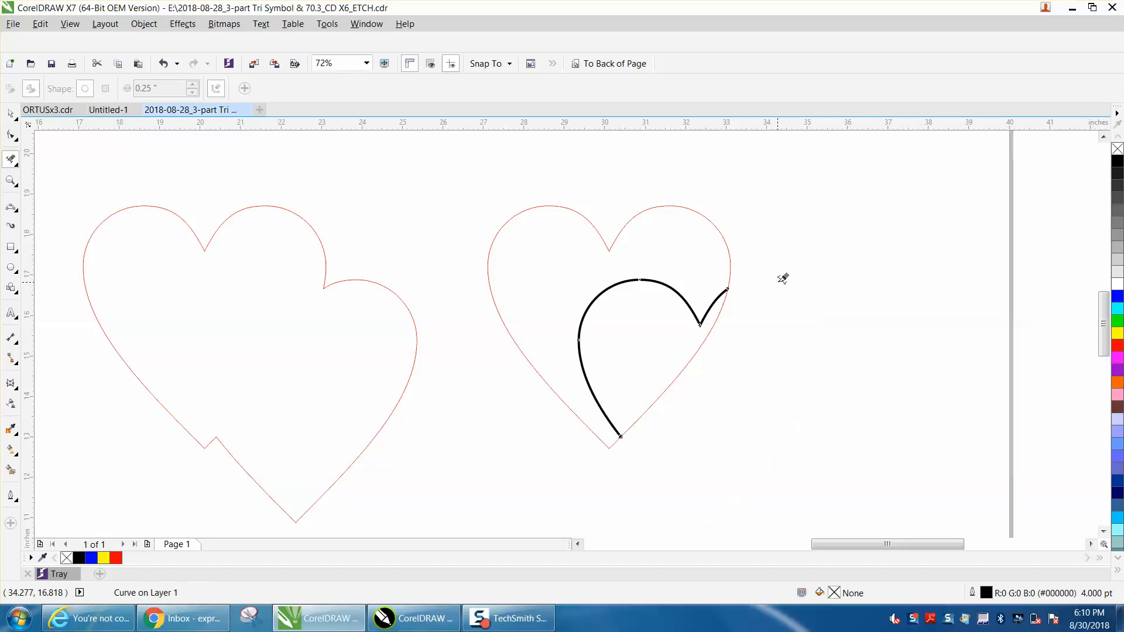
click(735, 258)
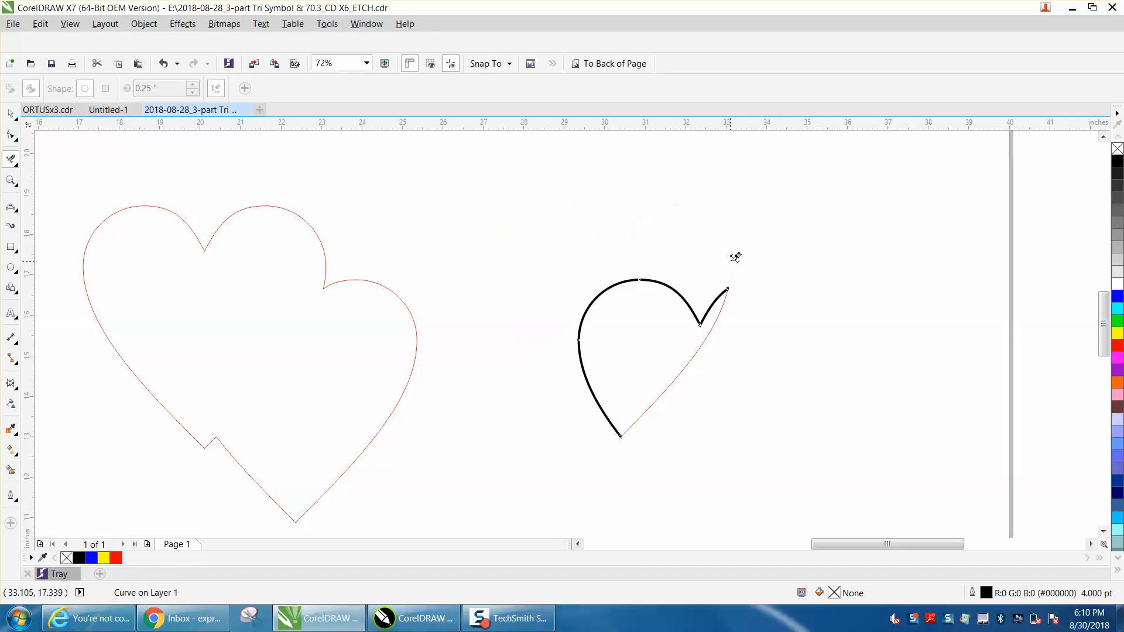
click(703, 338)
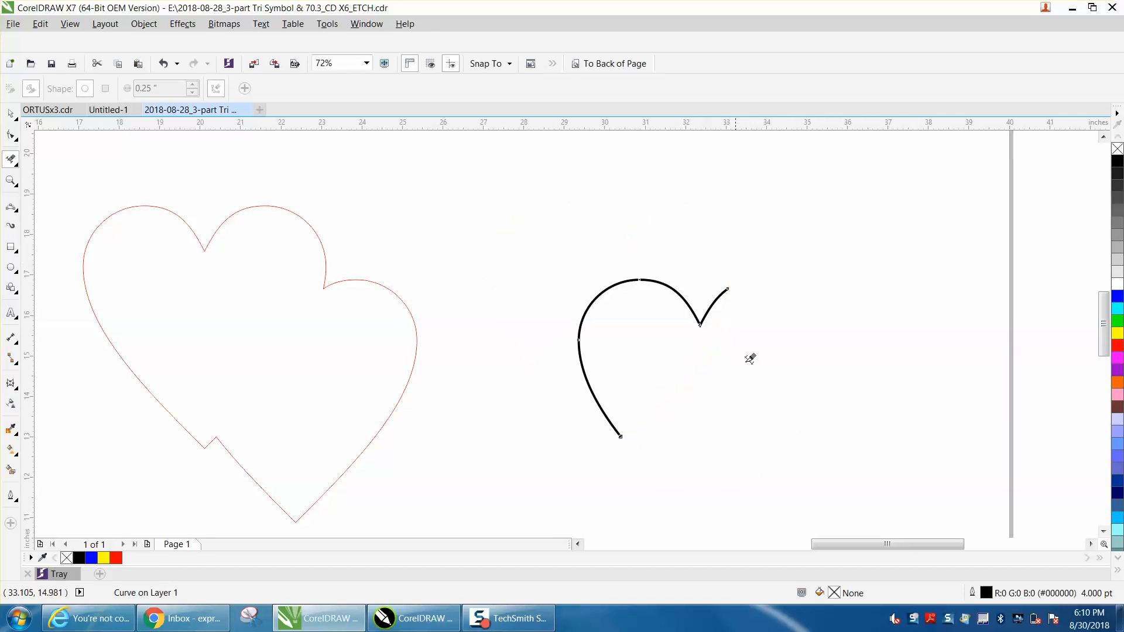
click(12, 115)
click(256, 158)
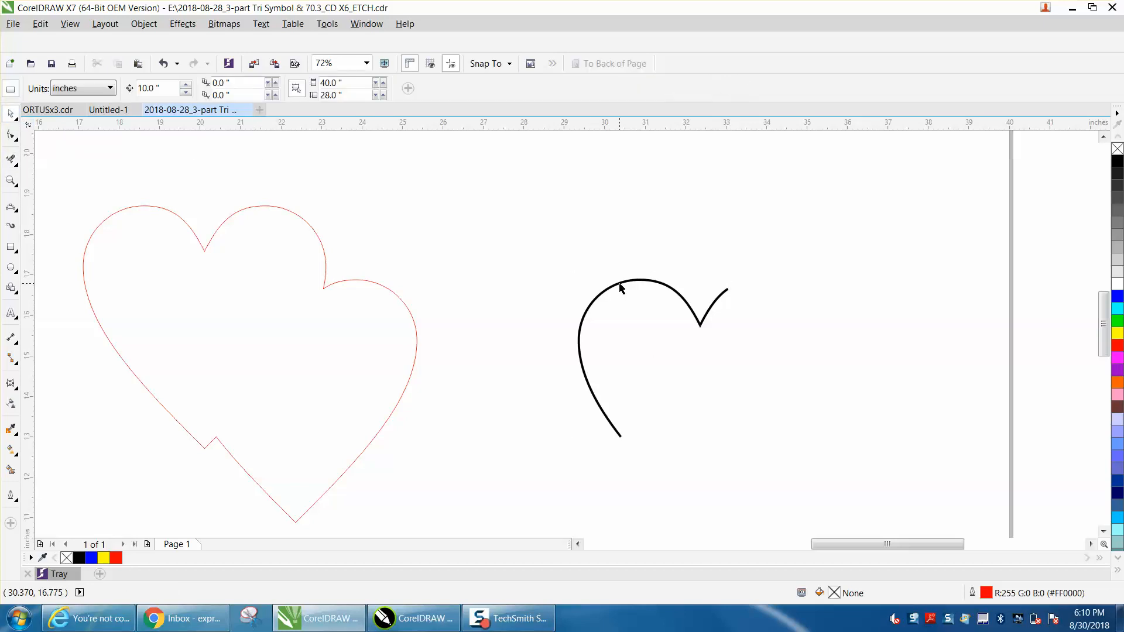
Try nudging the black inner curve 10 inches to the right, and move it back
click(622, 283)
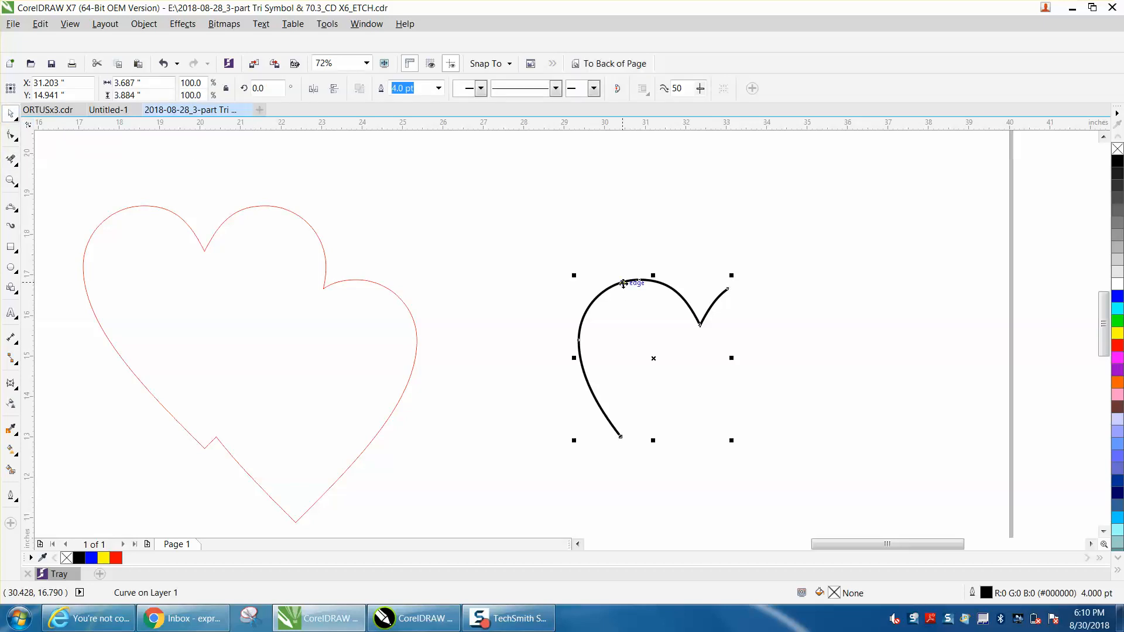
key(Right)
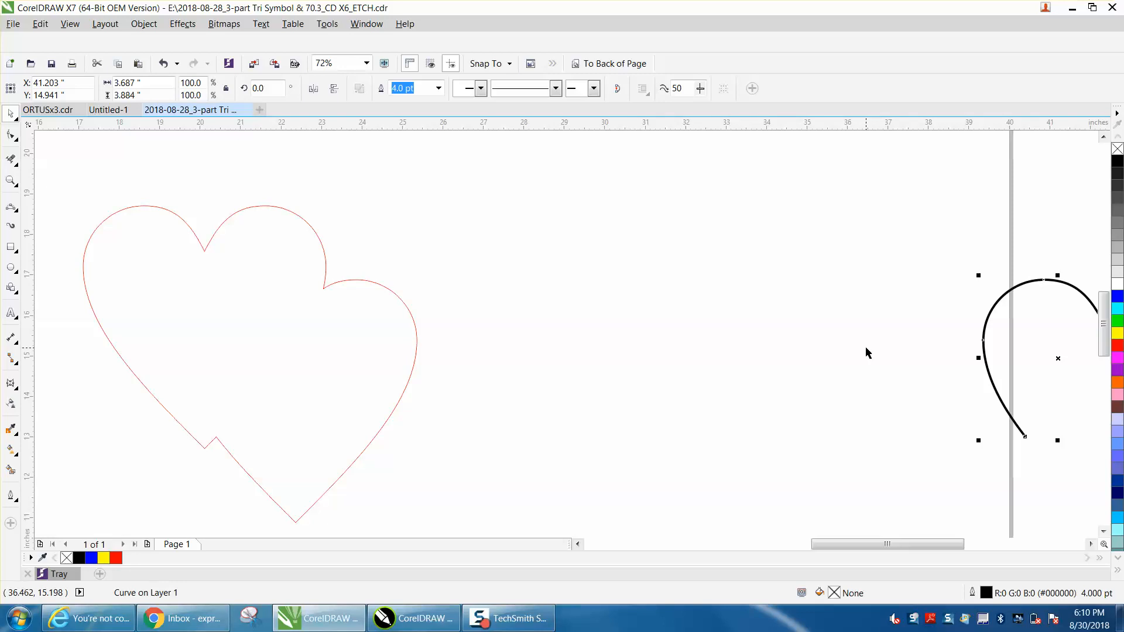
key(Left)
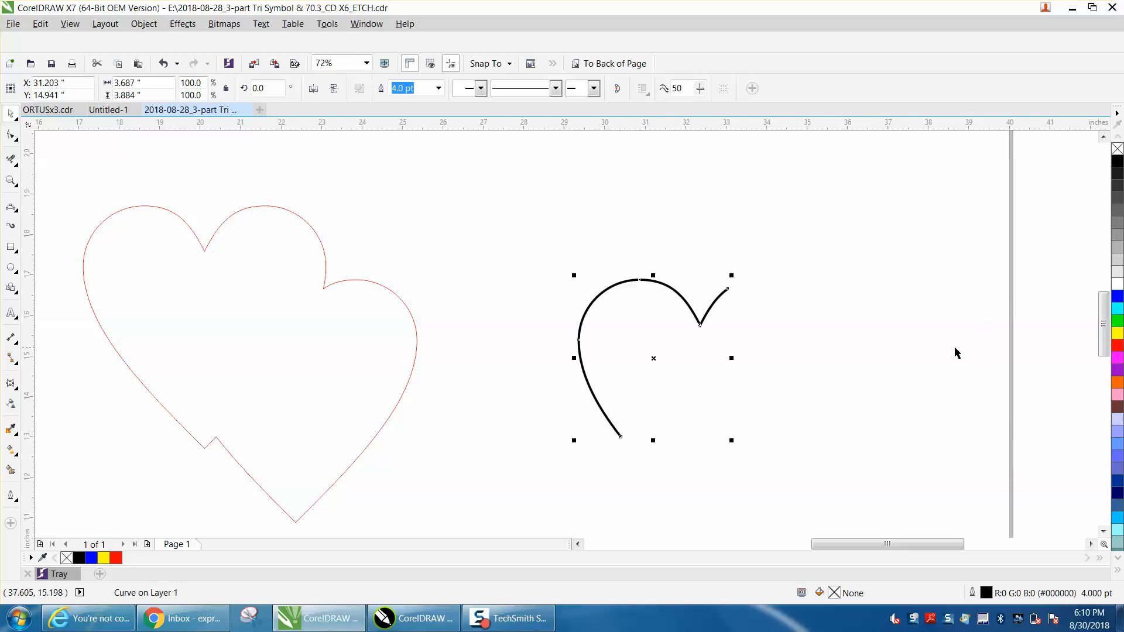
Move the black inner curve 10 inches to the left onto the welded heart outline
click(893, 347)
click(715, 303)
key(Left)
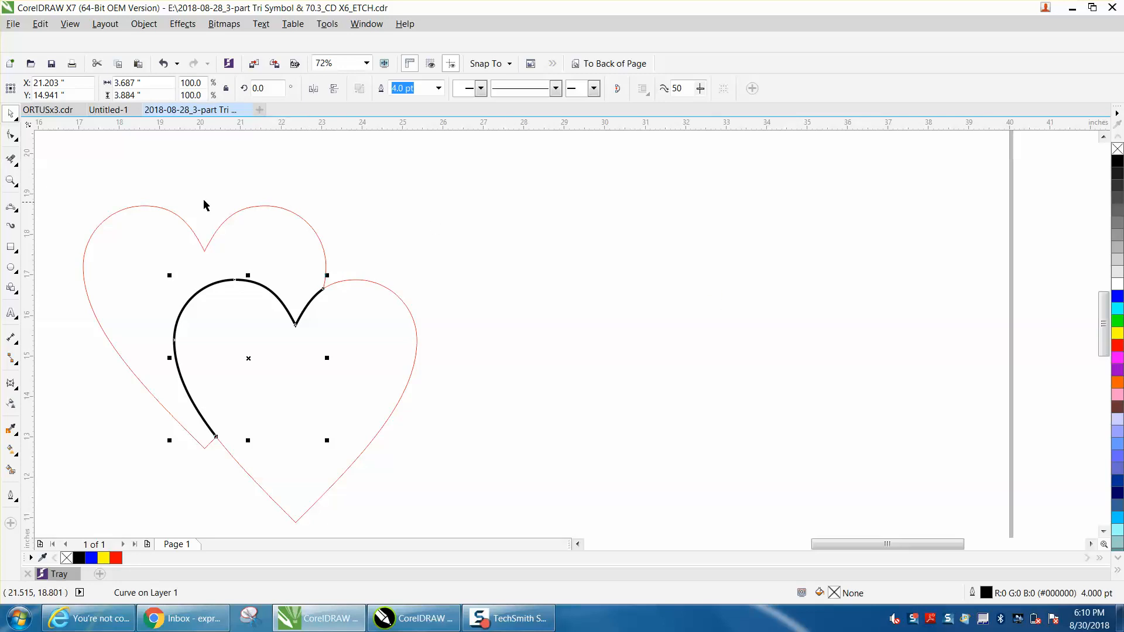
click(88, 216)
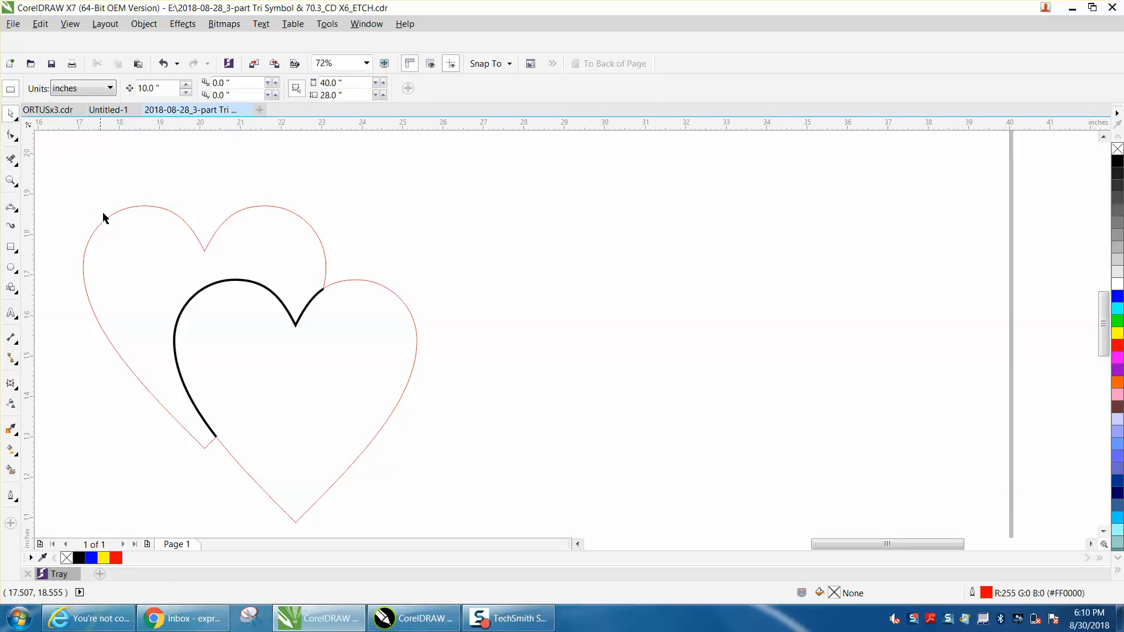
Change the black inner curve's outline to a red hairline, and try moving the curve off the welded hearts
click(11, 180)
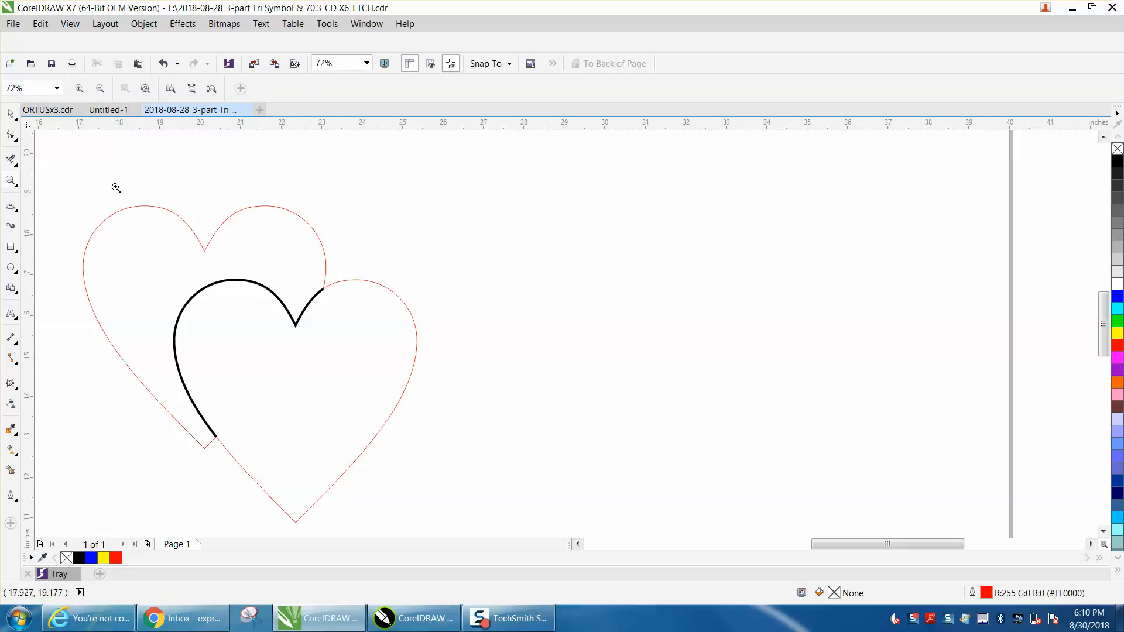
drag(84, 204, 486, 502)
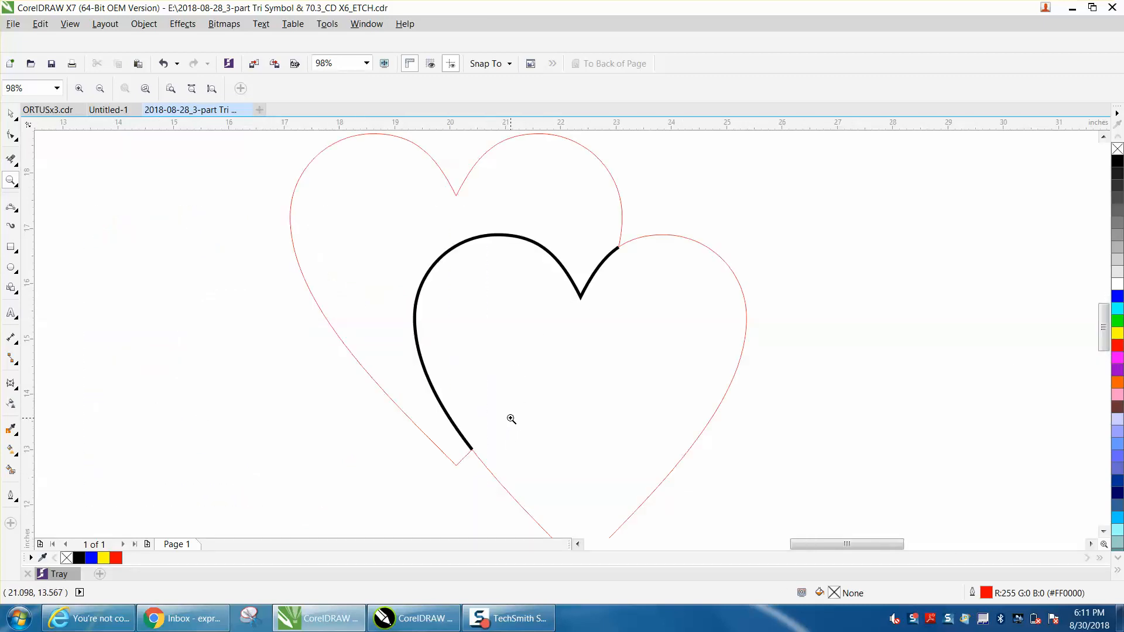
click(13, 114)
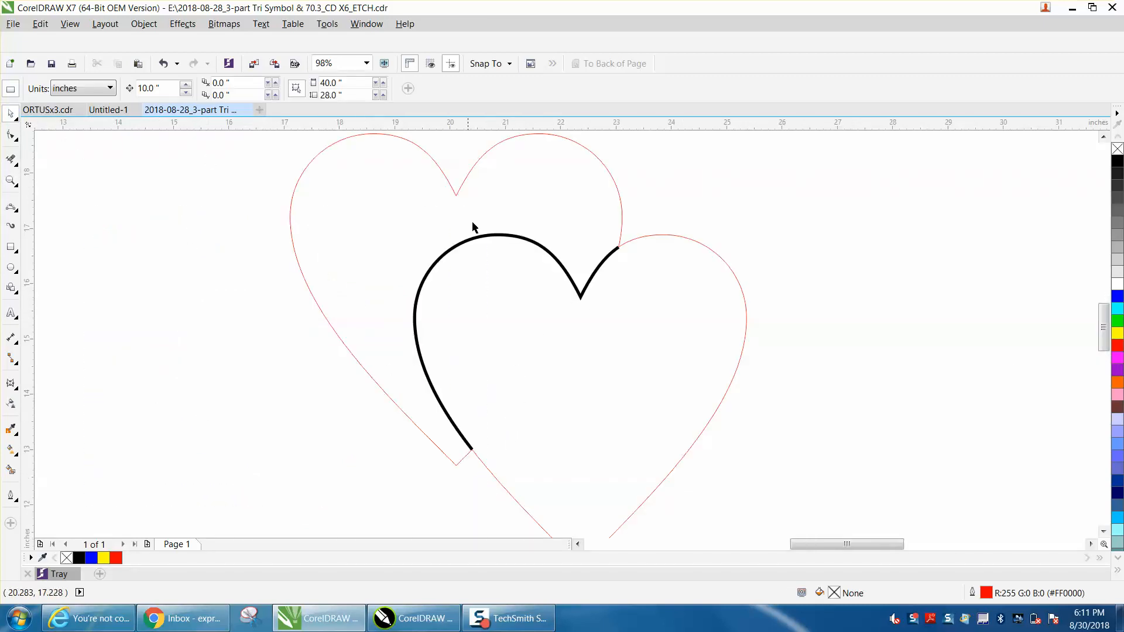
click(478, 243)
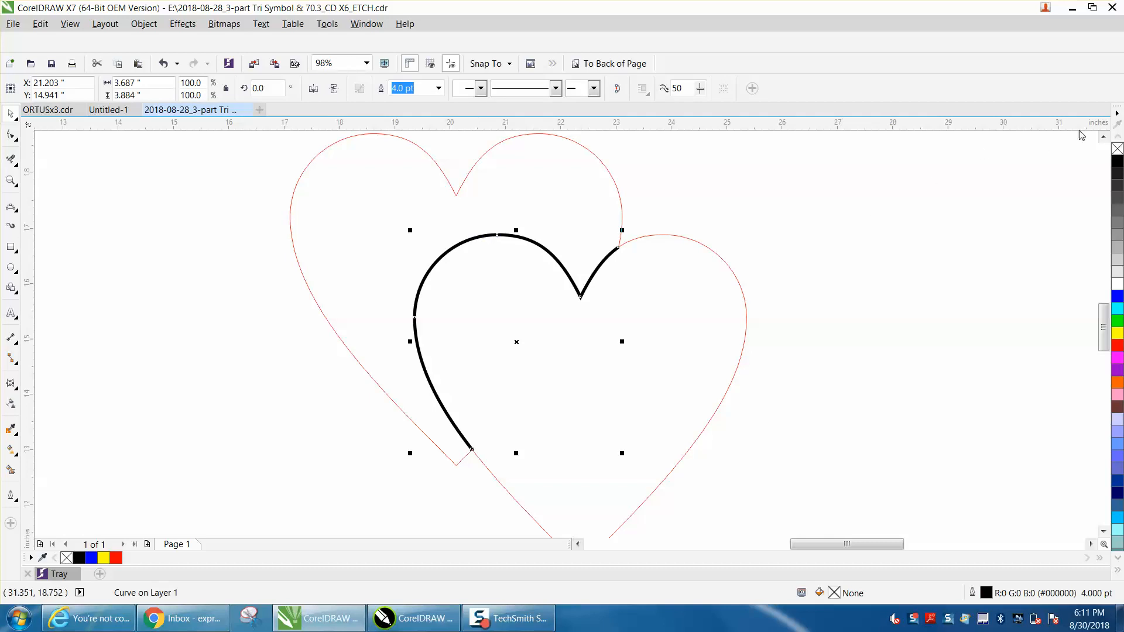
right_click(1117, 149)
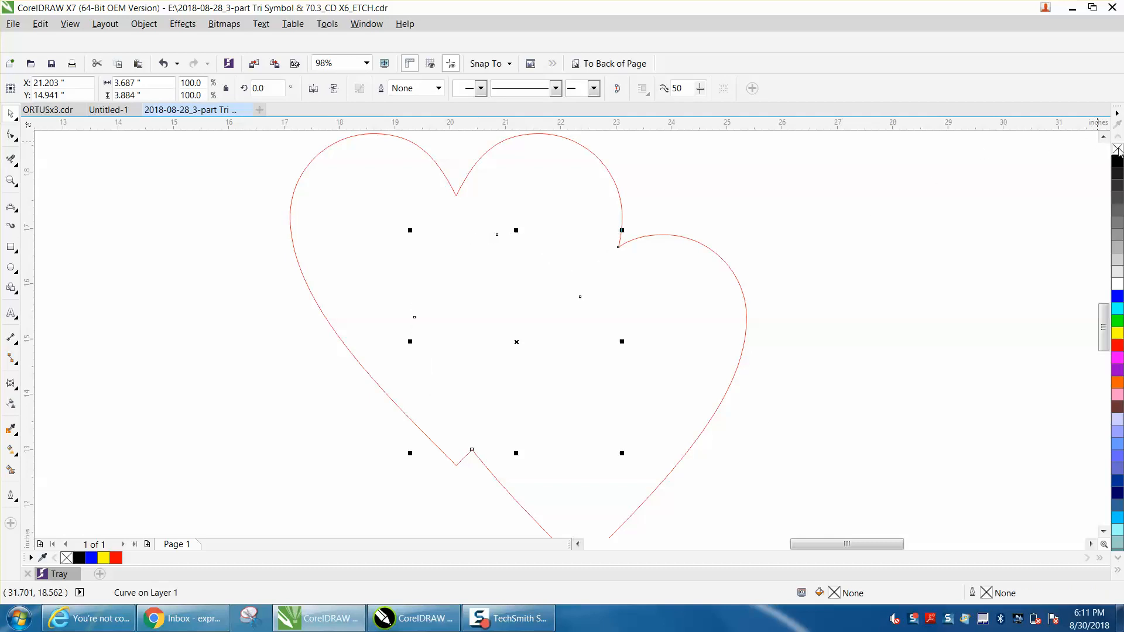
right_click(1117, 347)
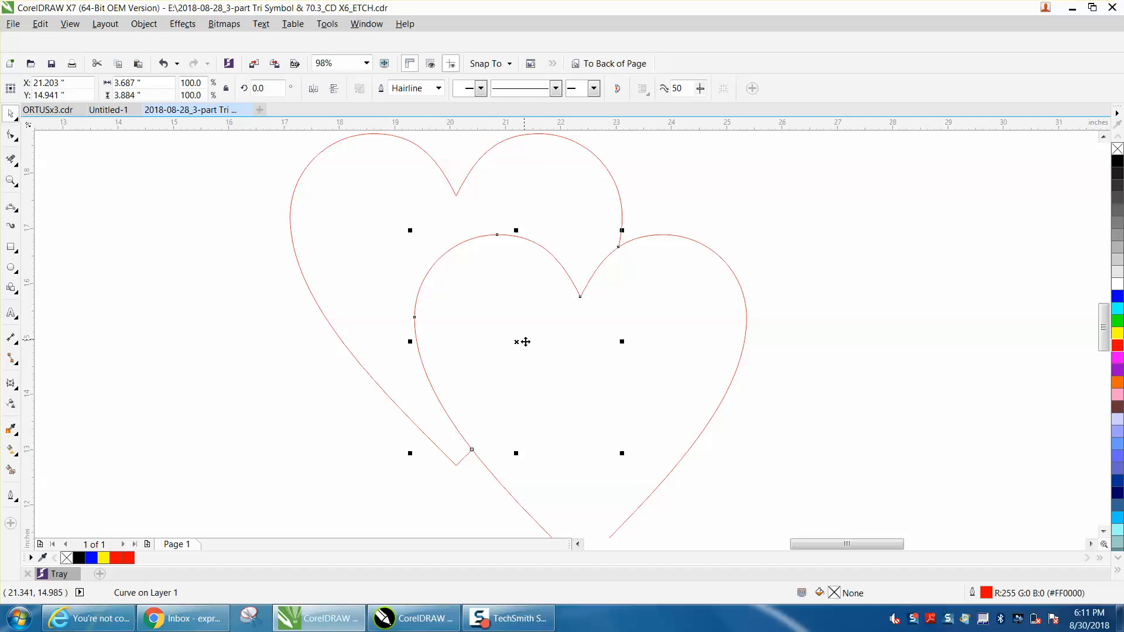
drag(518, 342, 449, 359)
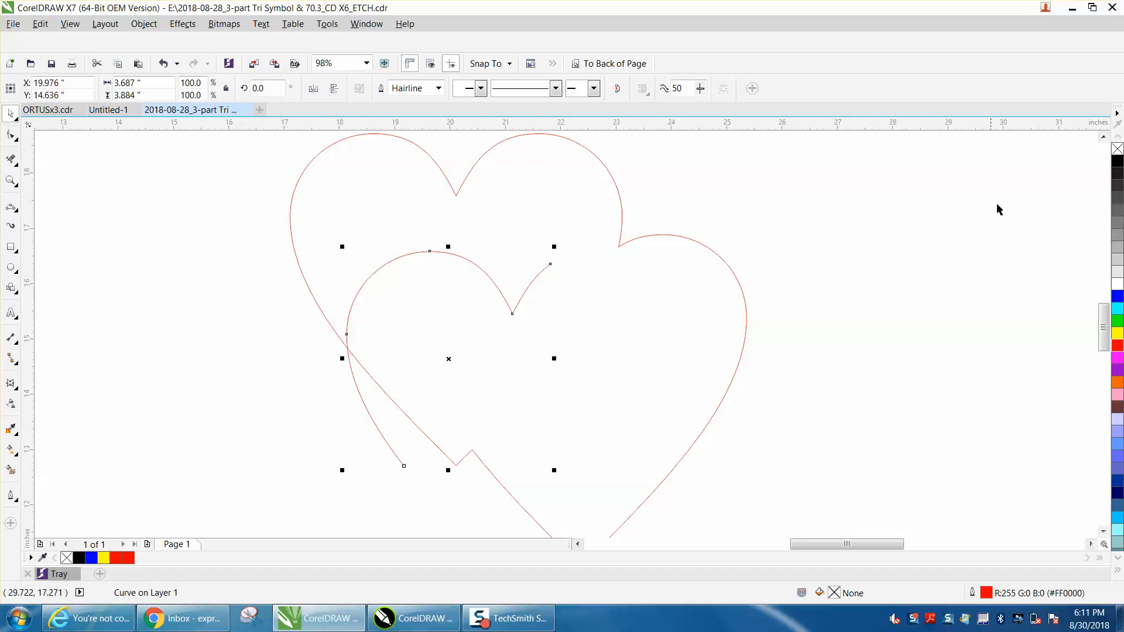
click(164, 63)
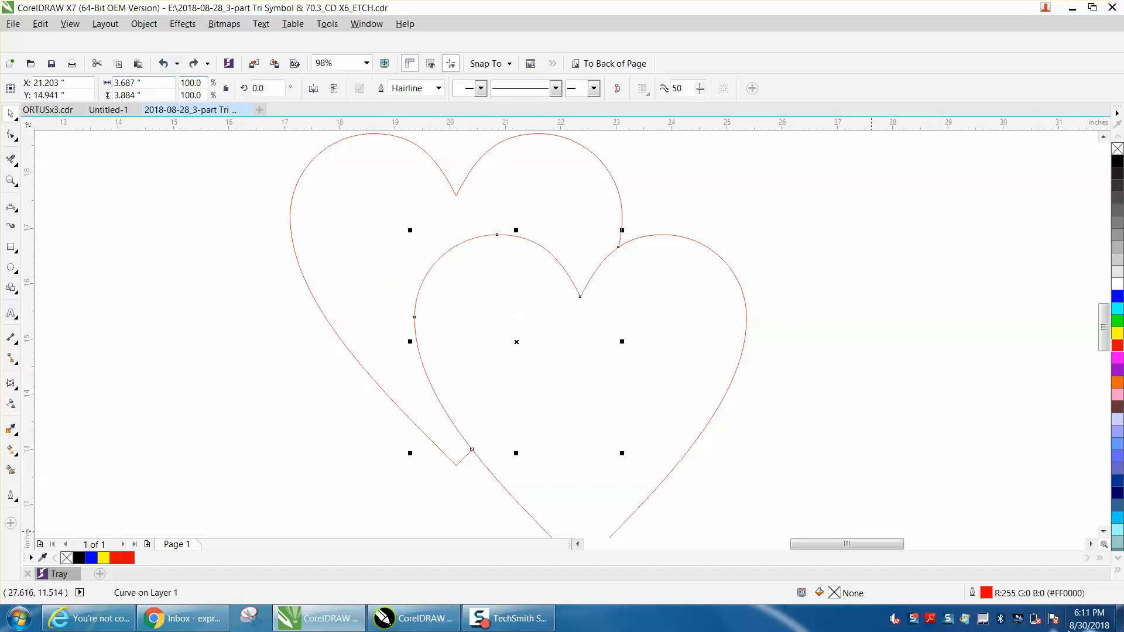
Set the inner curve's outline to 4.0 pt wide and black
double_click(988, 593)
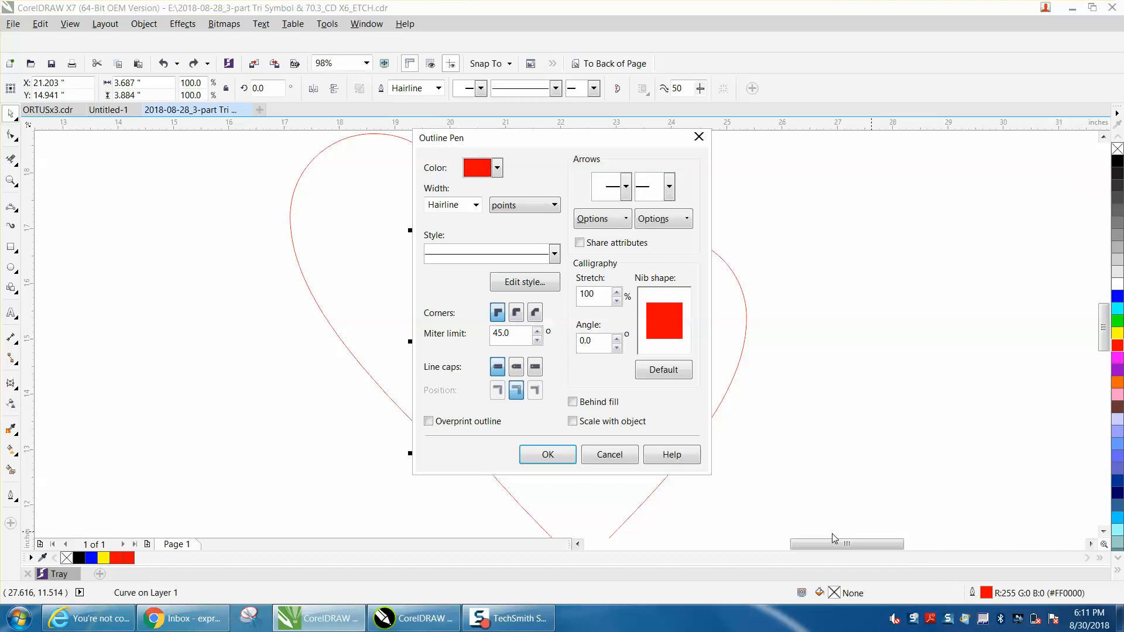
click(475, 205)
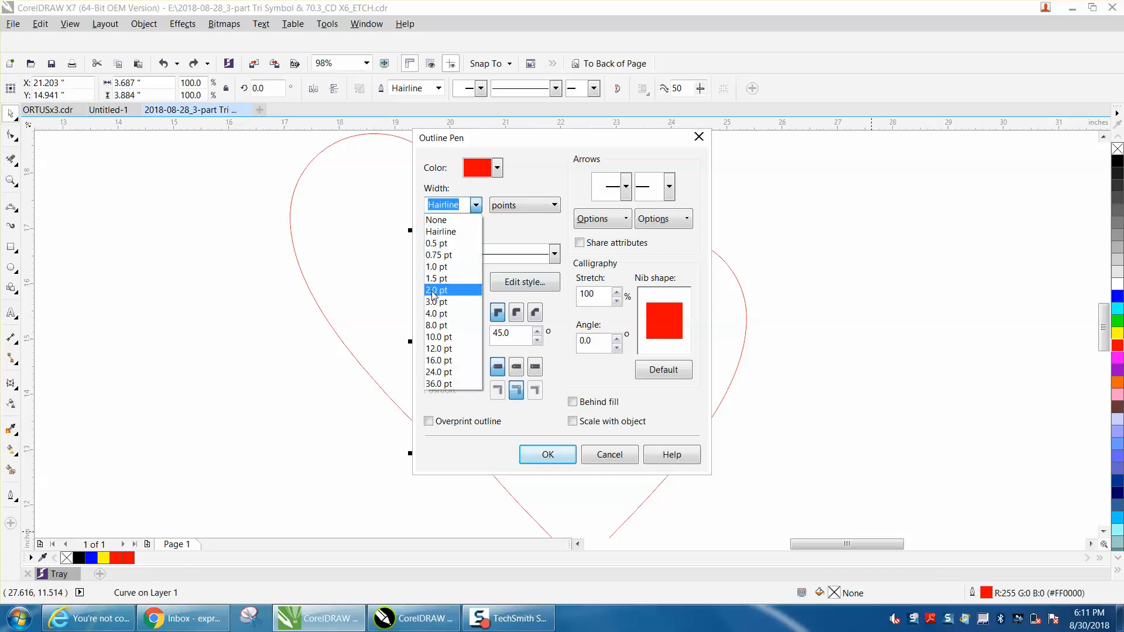
click(434, 316)
click(497, 168)
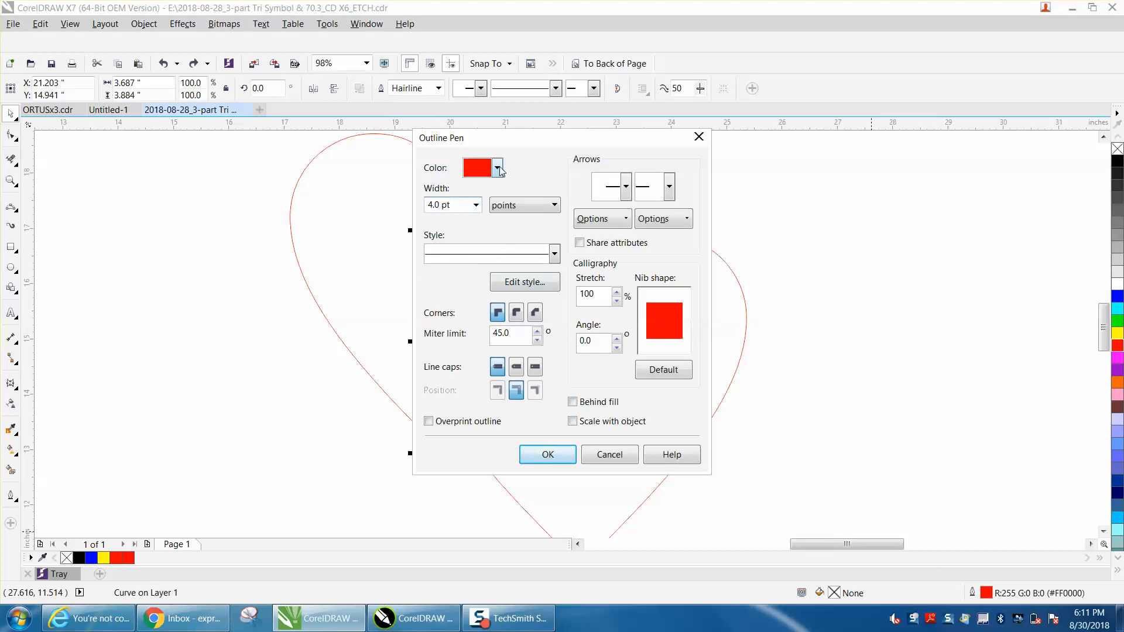
scroll(540, 221, up, 2)
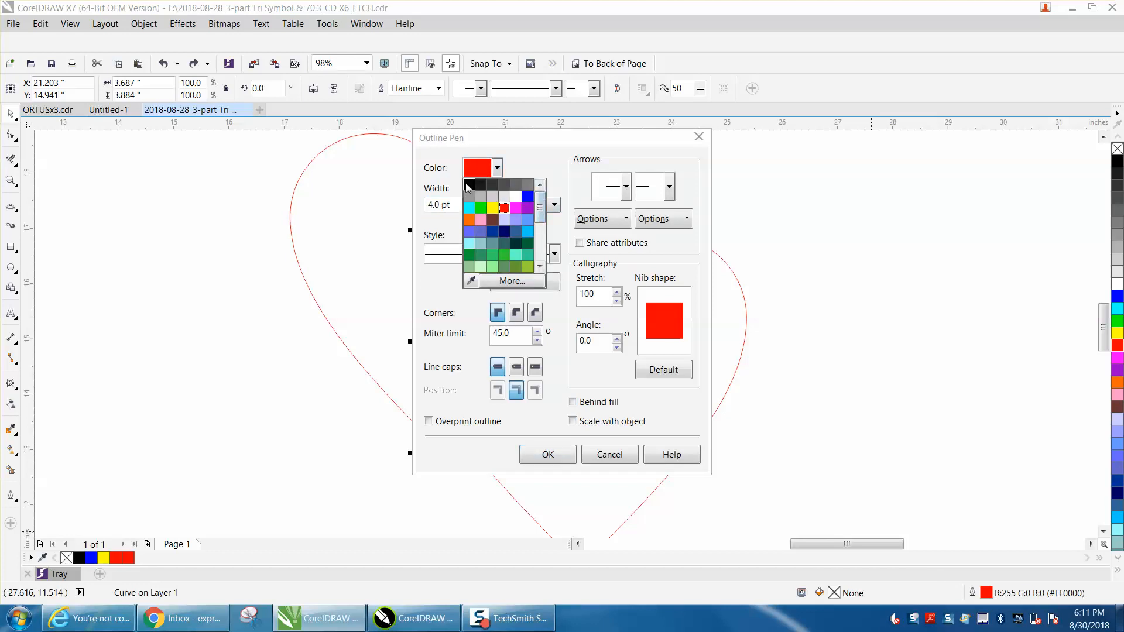
click(468, 186)
click(568, 461)
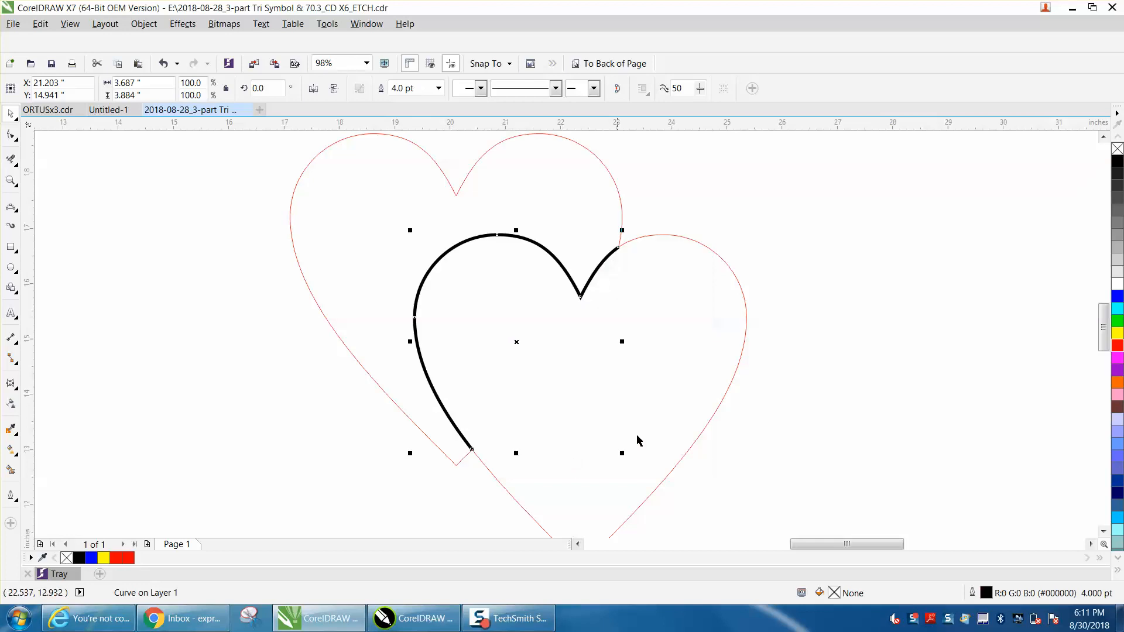
click(817, 371)
Undo the curve, trimming and welding edits back to the single original pair of overlapping red hearts
scroll(713, 274, down, 2)
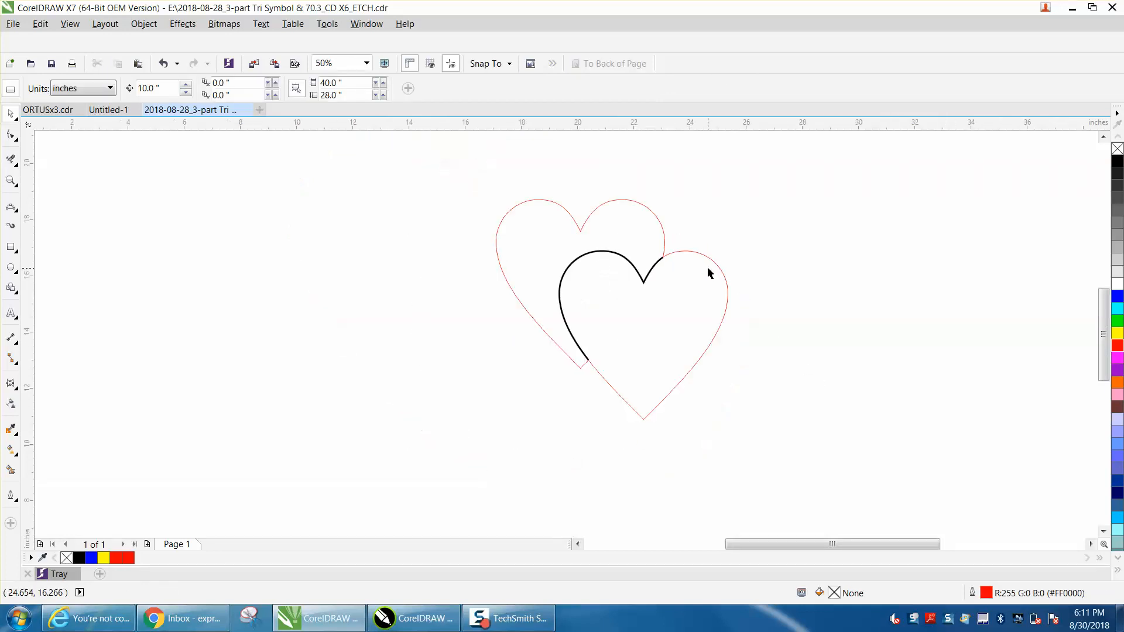
scroll(637, 267, down, 2)
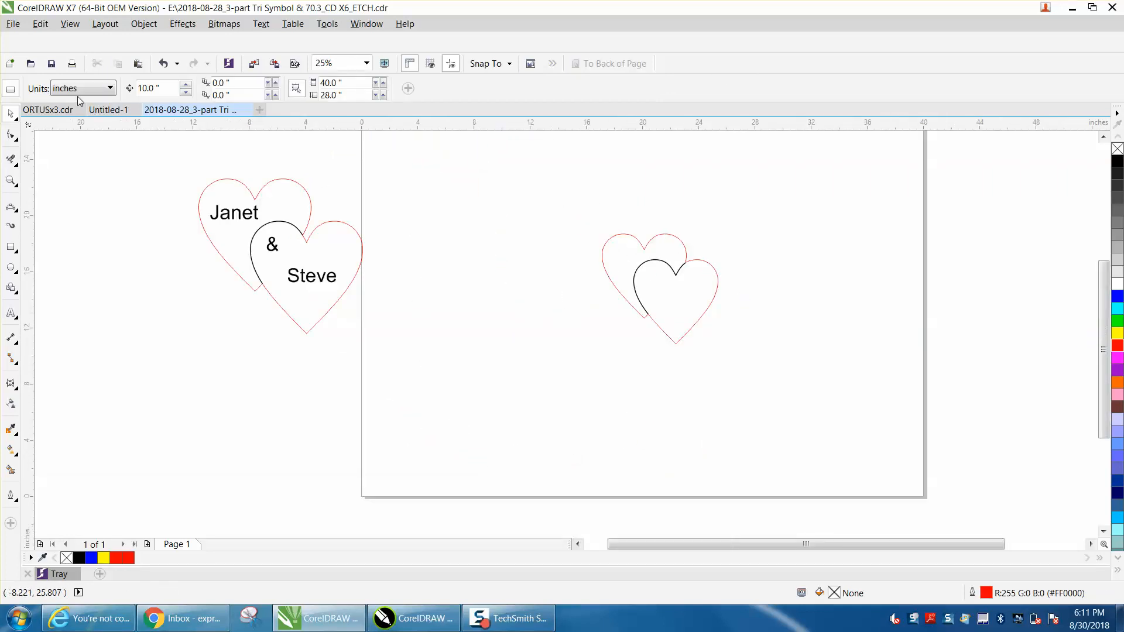
click(164, 63)
click(164, 64)
click(163, 63)
click(163, 64)
click(164, 63)
click(163, 64)
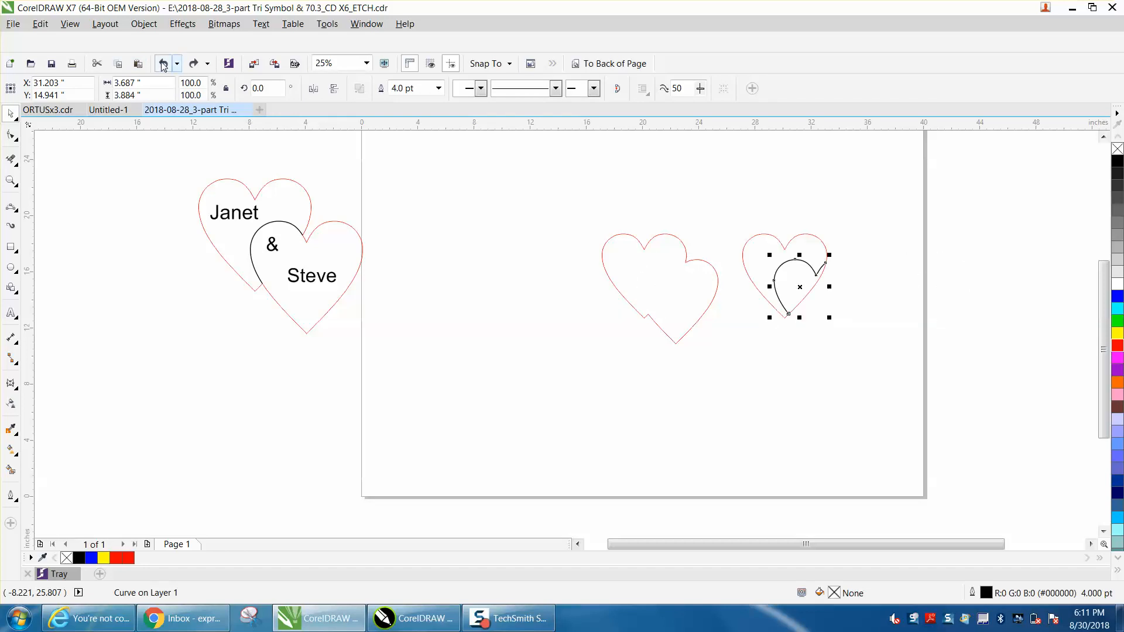
click(163, 63)
click(163, 64)
click(163, 63)
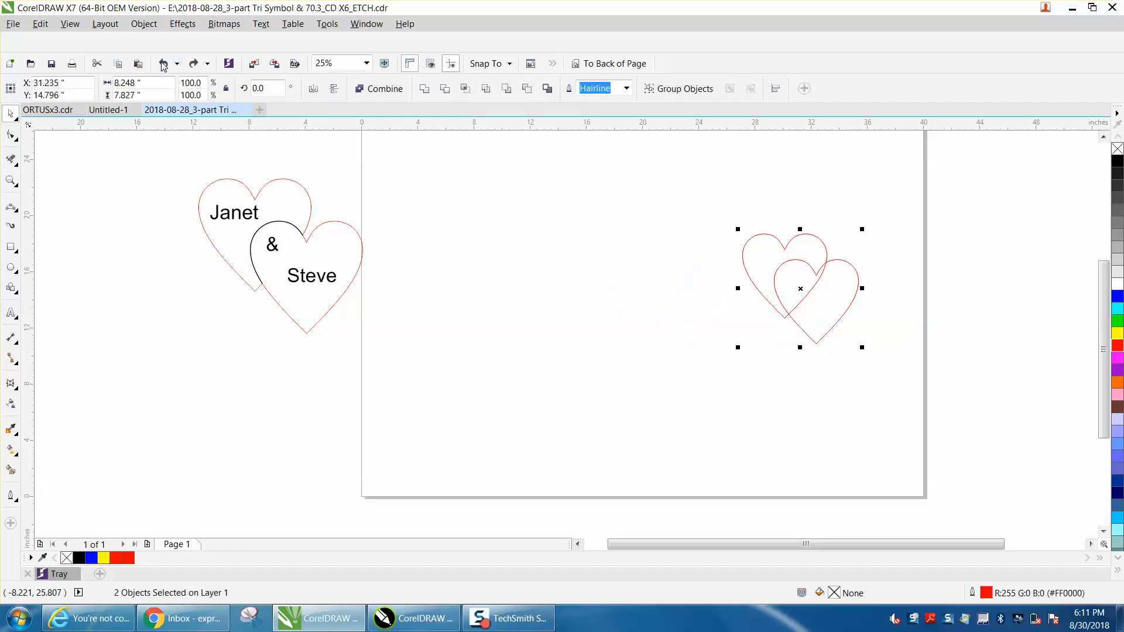
Duplicate the pair of overlapping hearts 10 inches to the left and weld the copy into one outline
key(ctrl+d)
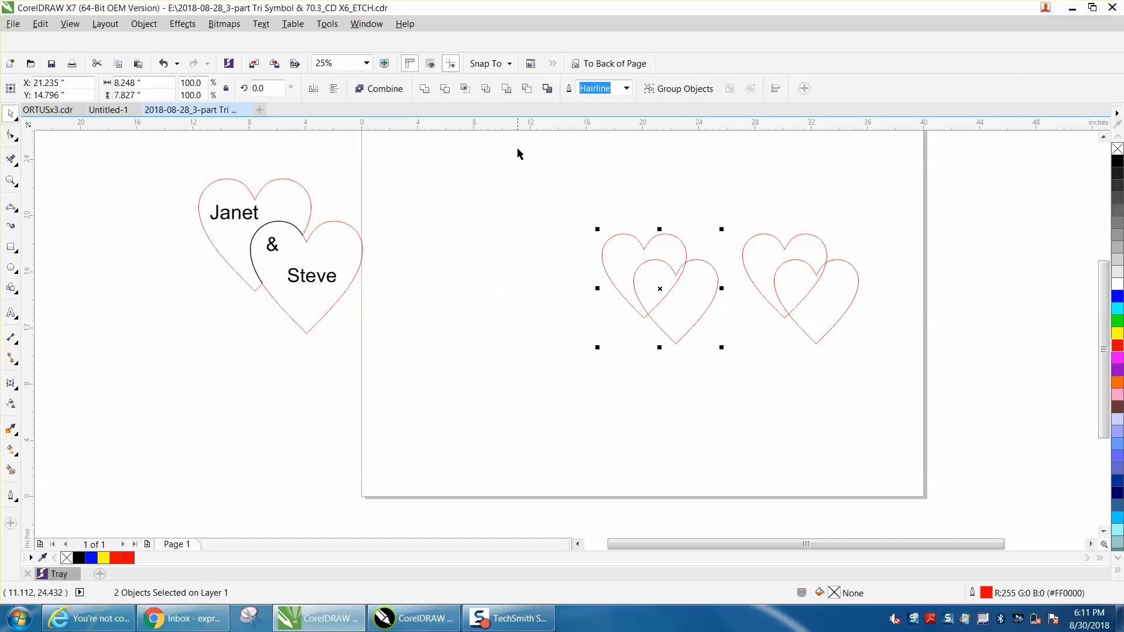
click(424, 89)
Give the lower heart of the unwelded pair a black 4.0 pt outline, and try moving it away from the upper heart
key(z)
drag(715, 208, 937, 384)
click(11, 113)
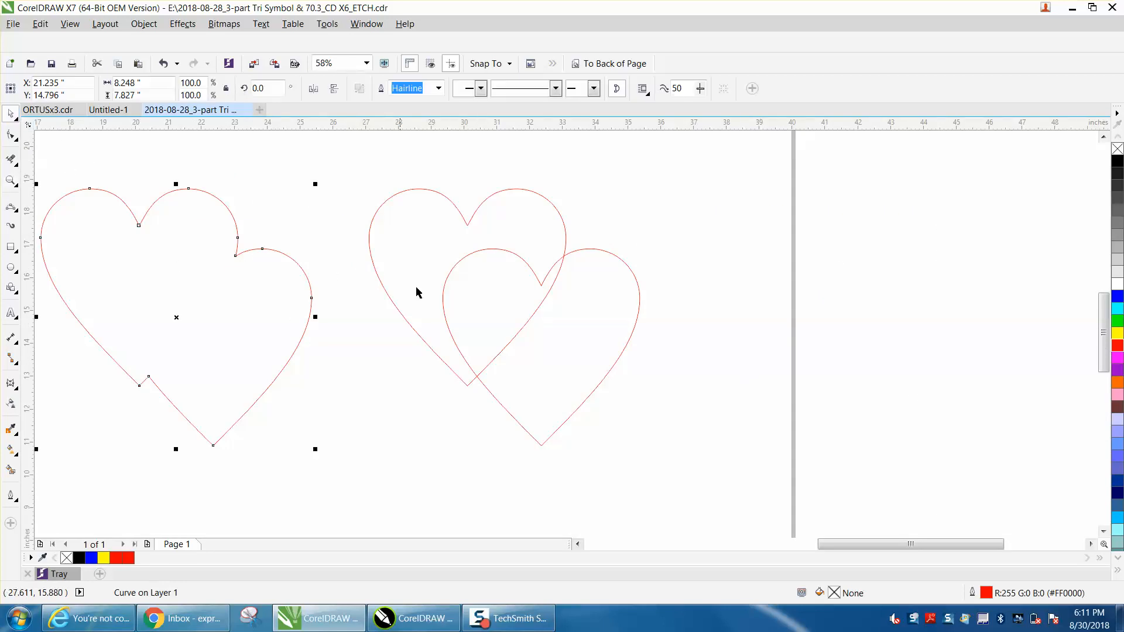
click(444, 293)
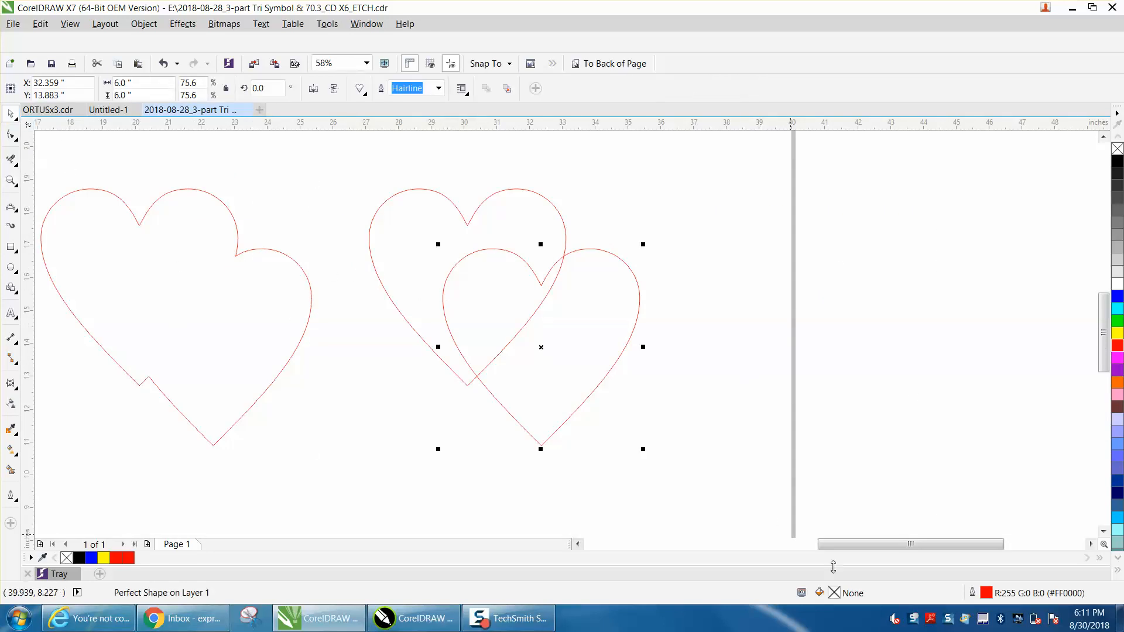
double_click(985, 593)
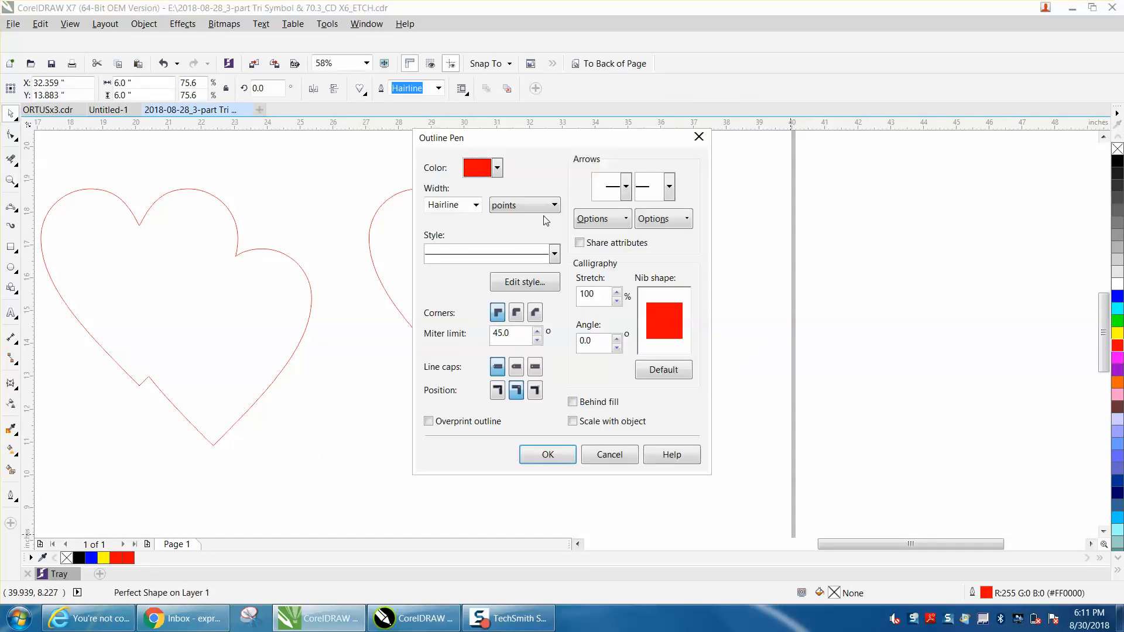
click(476, 204)
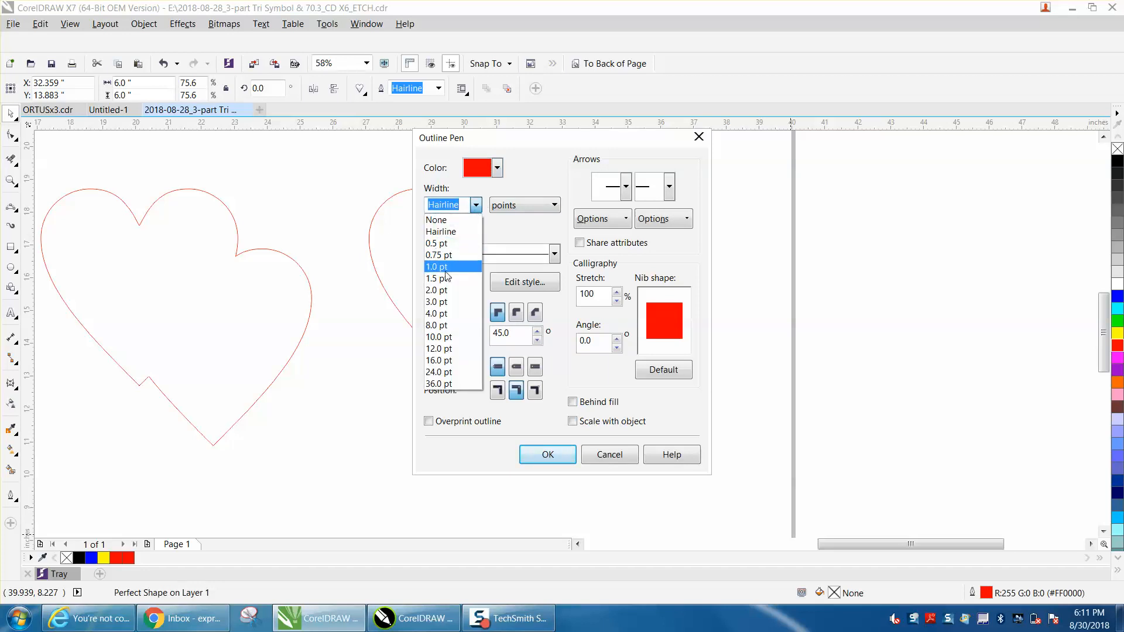
click(439, 314)
click(497, 168)
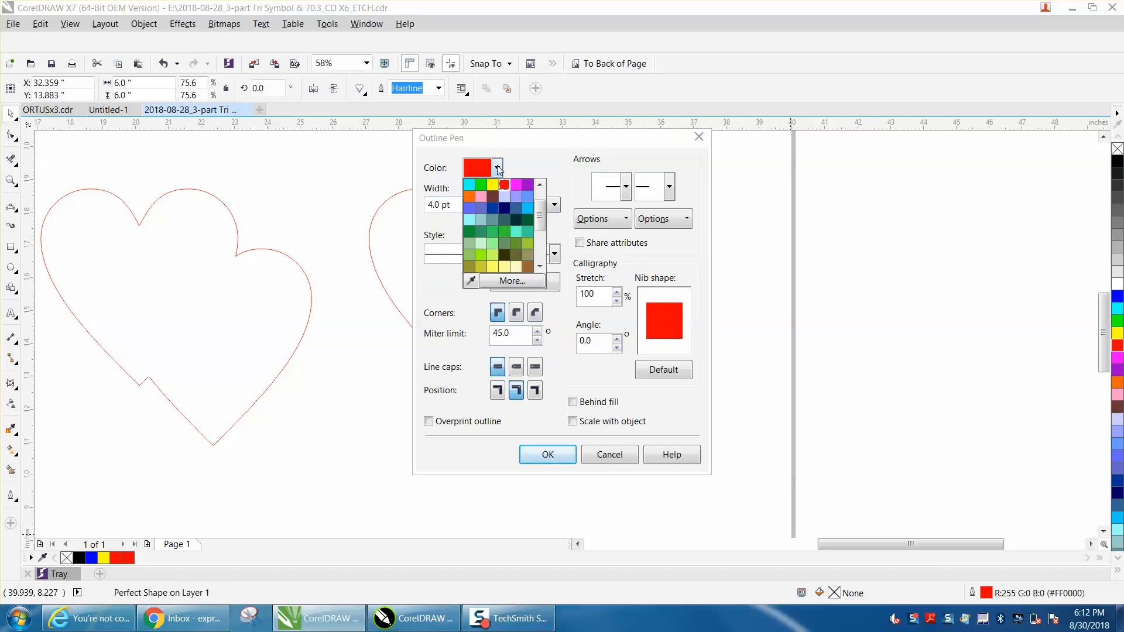
scroll(503, 211, up, 2)
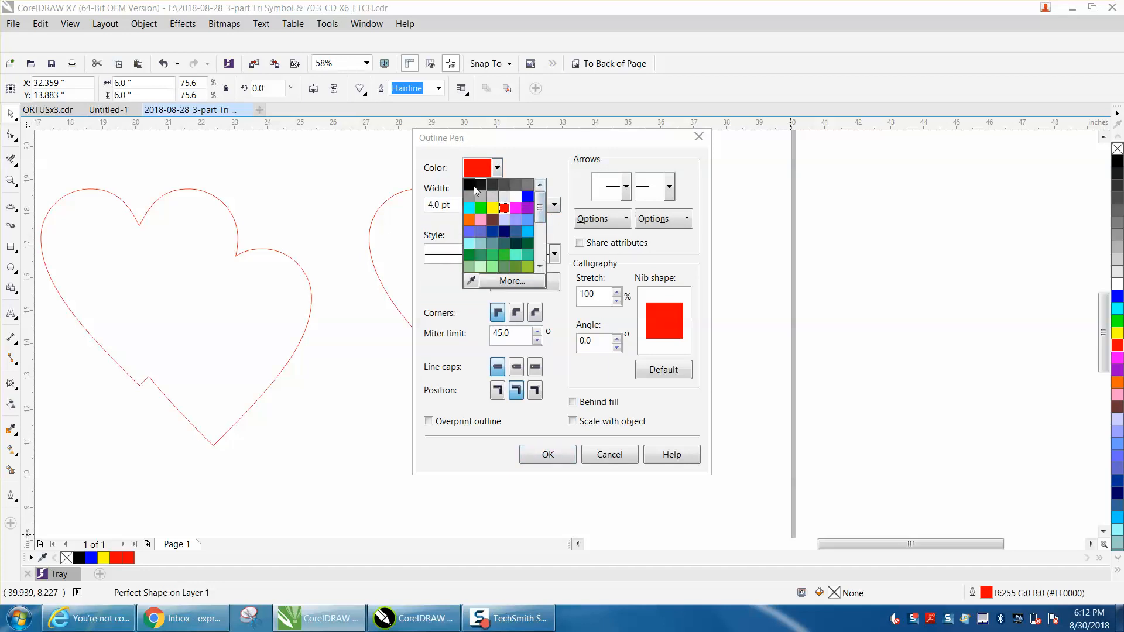
click(469, 185)
click(548, 454)
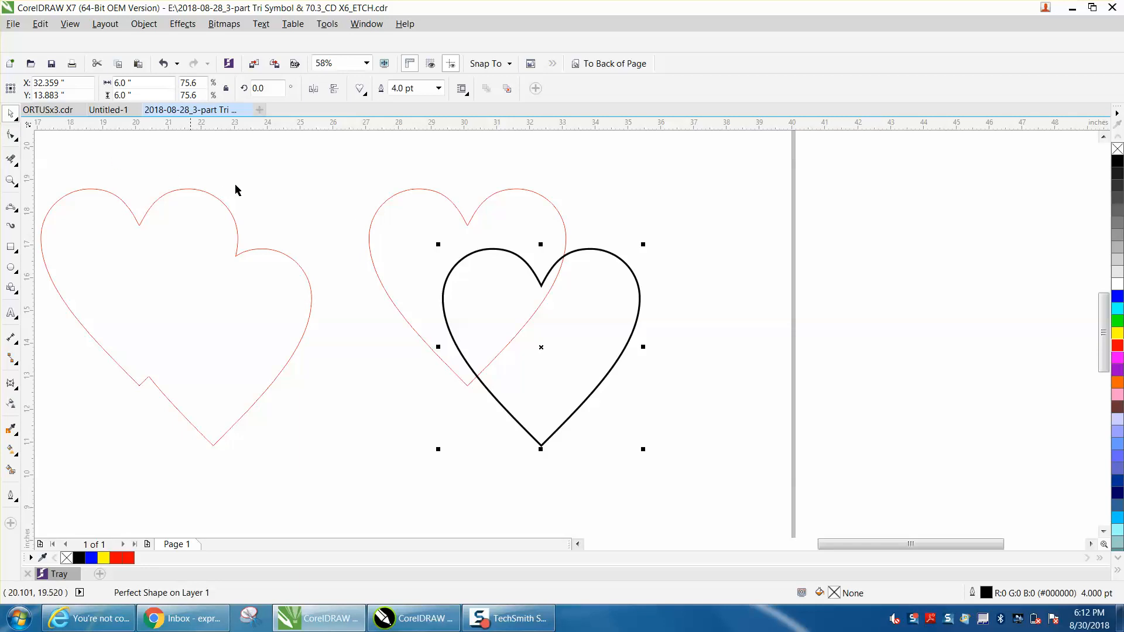
drag(541, 347, 619, 356)
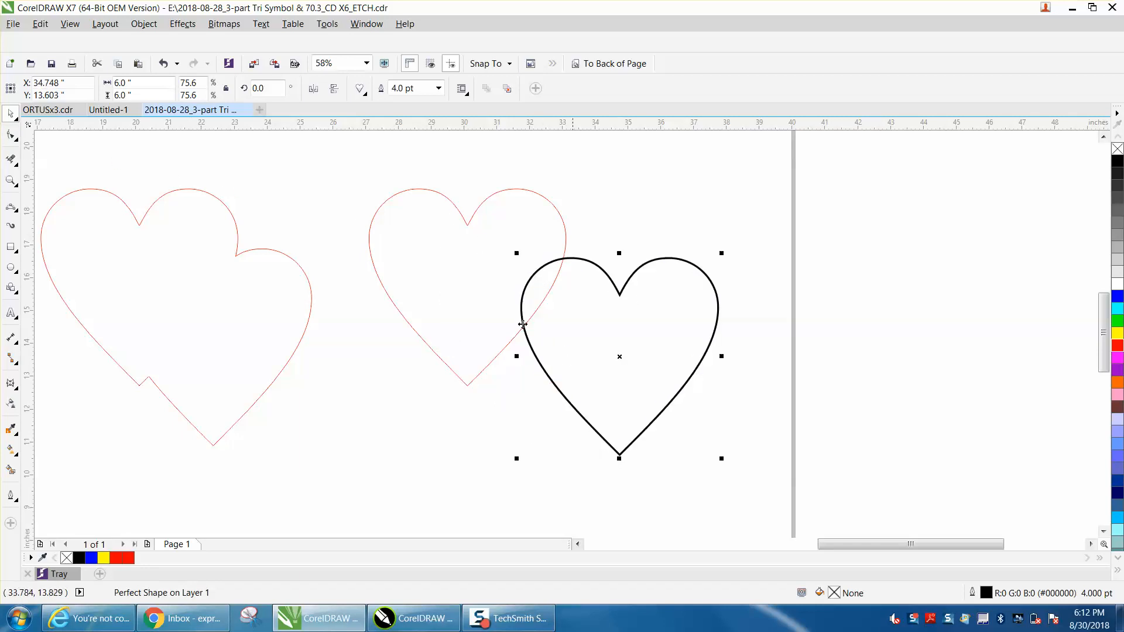
click(165, 64)
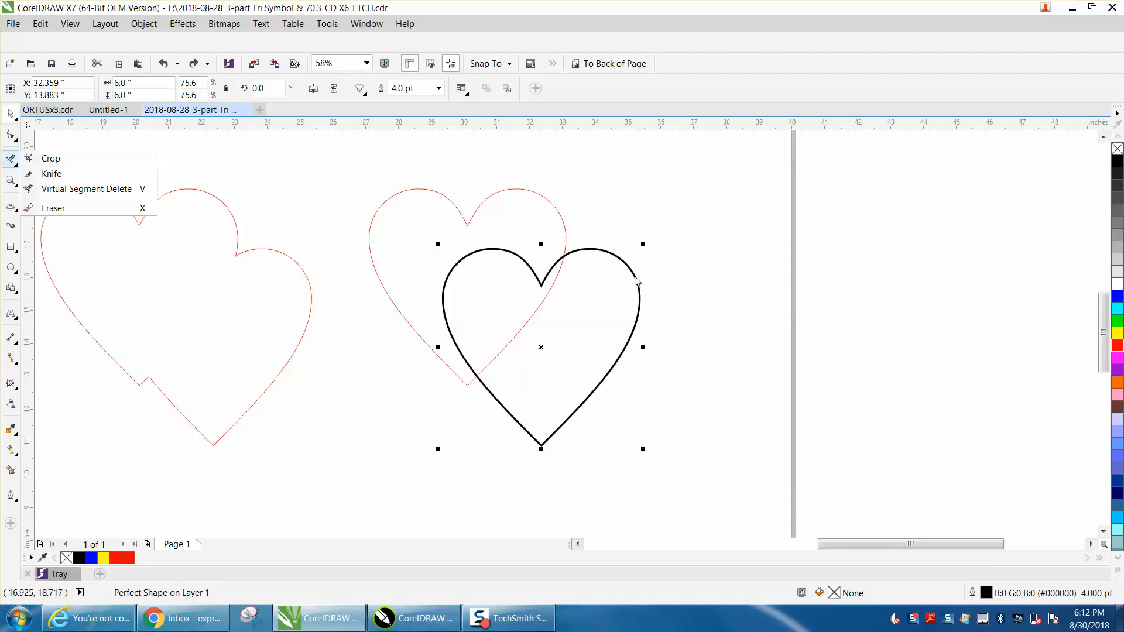
Remove the black heart's segment outside the red heart and all of the red heart with Virtual Segment Delete, keeping the black inner curve
click(93, 195)
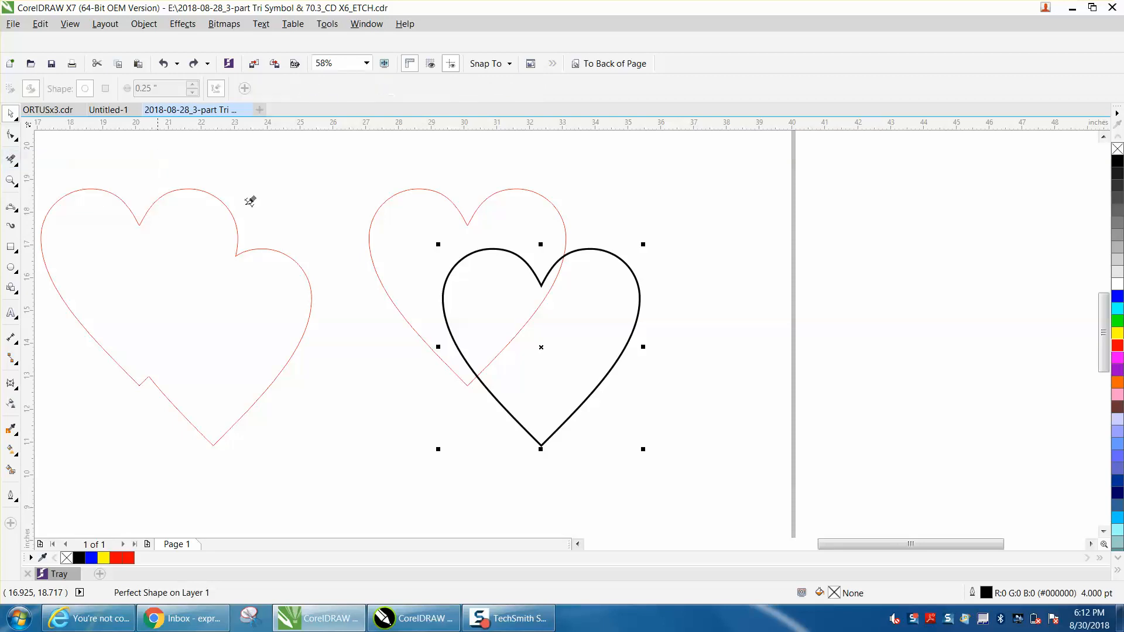
click(613, 253)
click(535, 306)
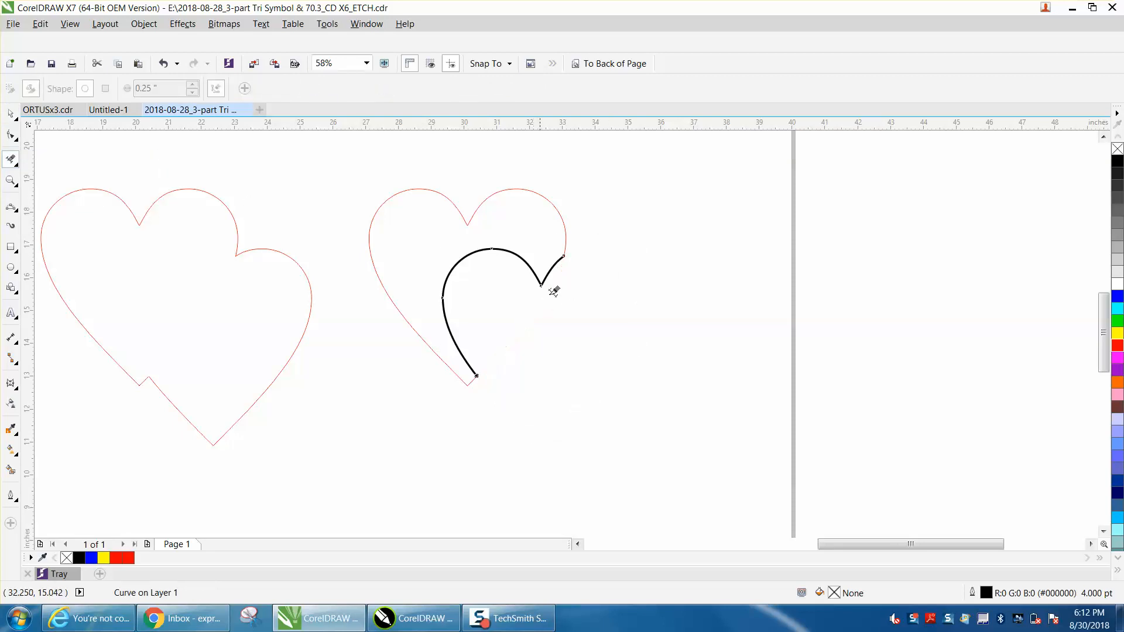
click(554, 201)
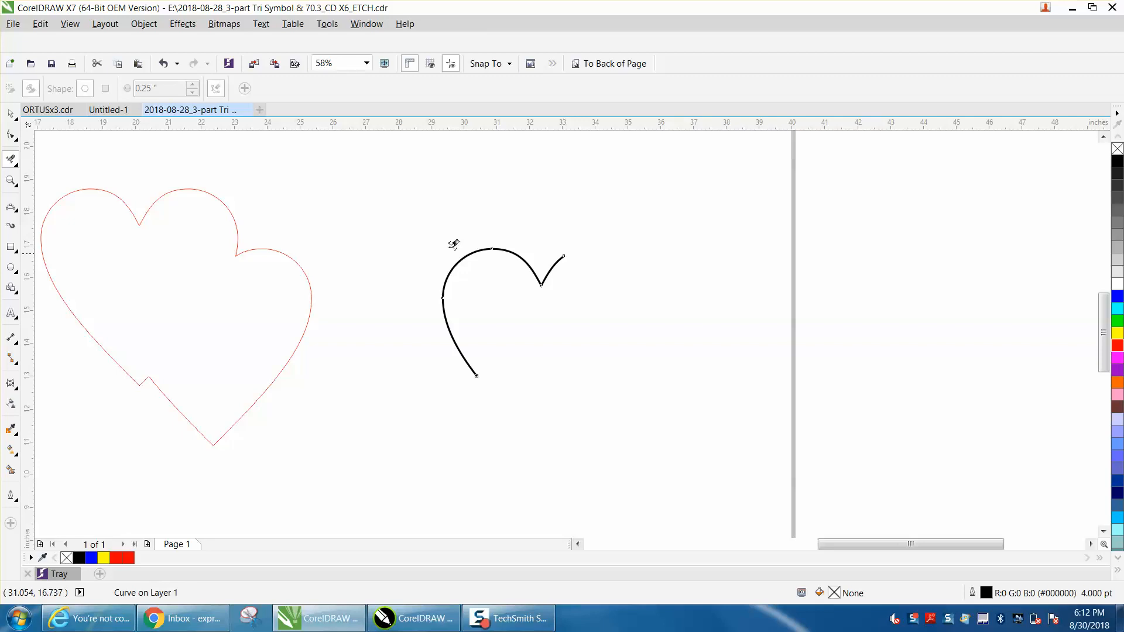
Nudge the black inner curve 10 inches to the left onto the welded heart outline
click(11, 113)
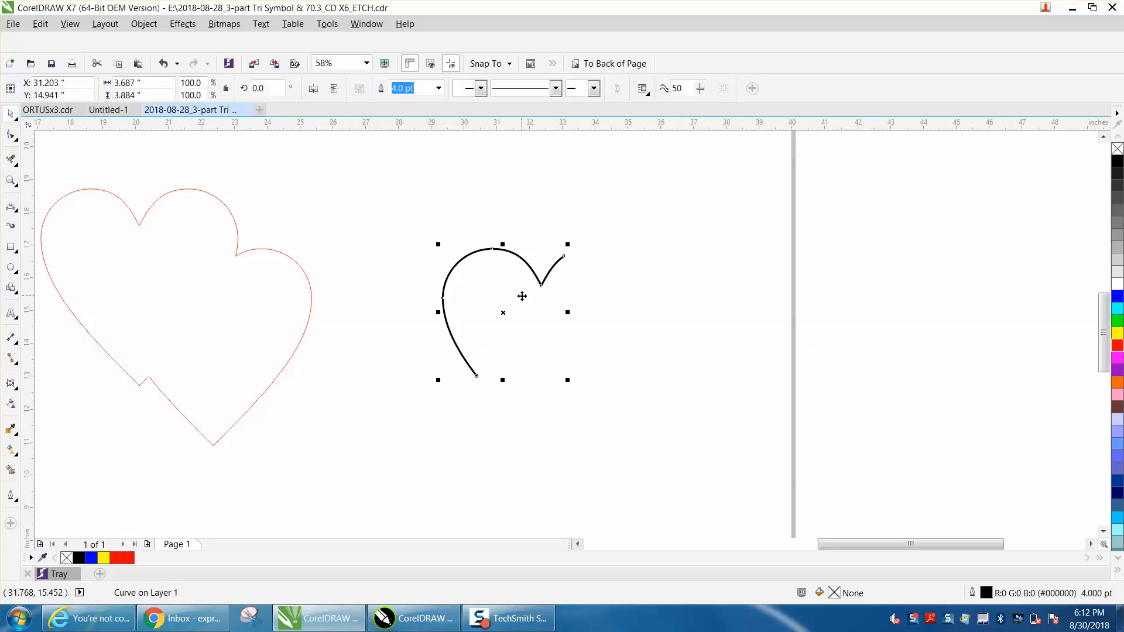
key(Left)
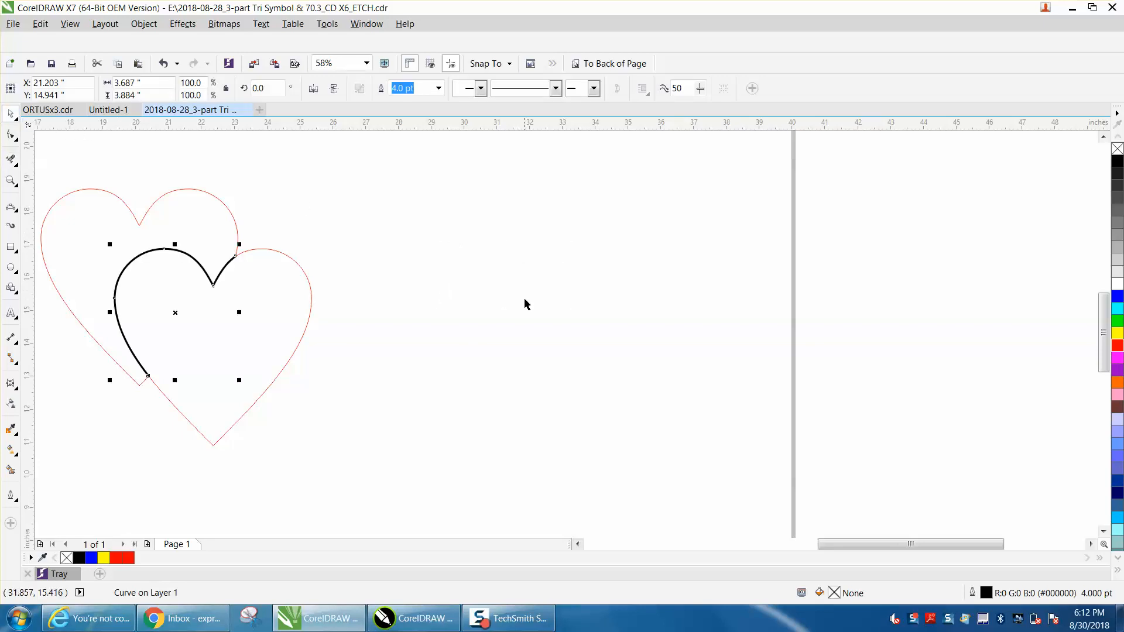
Examine the assembled double-heart design and compare it with the lettered sample hearts beside the page
scroll(517, 300, down, 2)
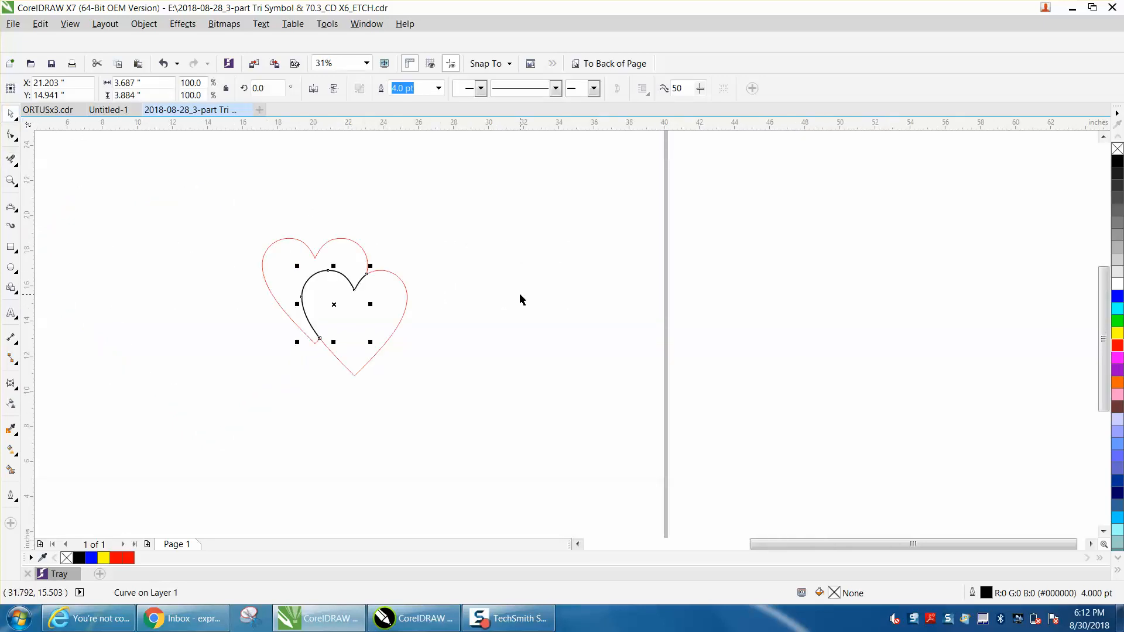
click(12, 180)
drag(216, 228, 496, 409)
click(10, 113)
click(281, 209)
scroll(434, 206, down, 5)
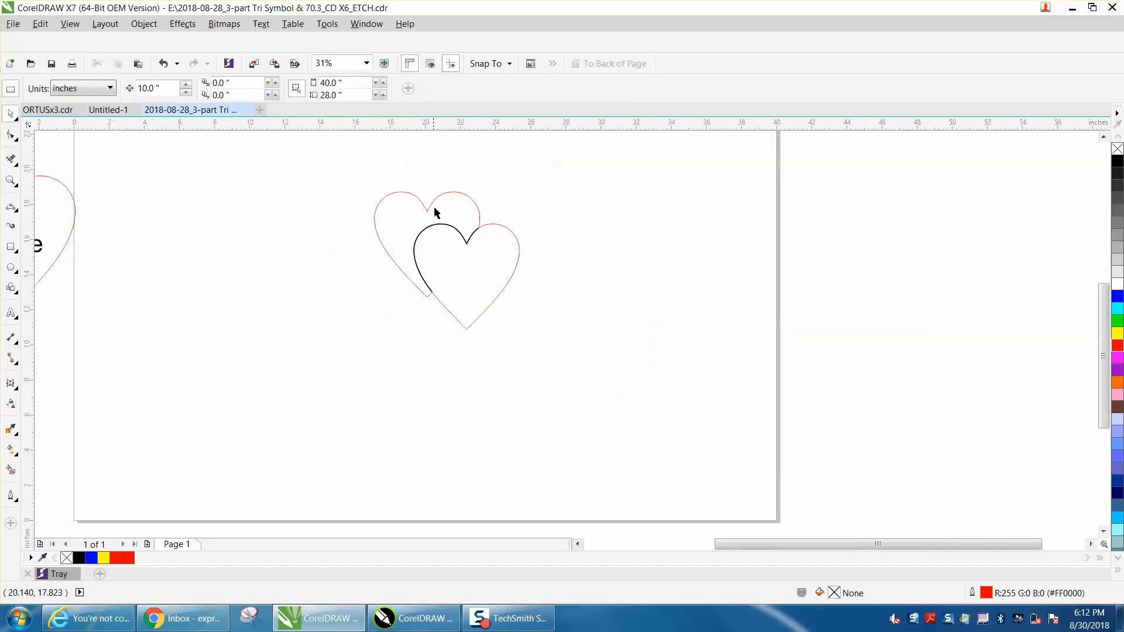
click(11, 180)
drag(292, 191, 361, 243)
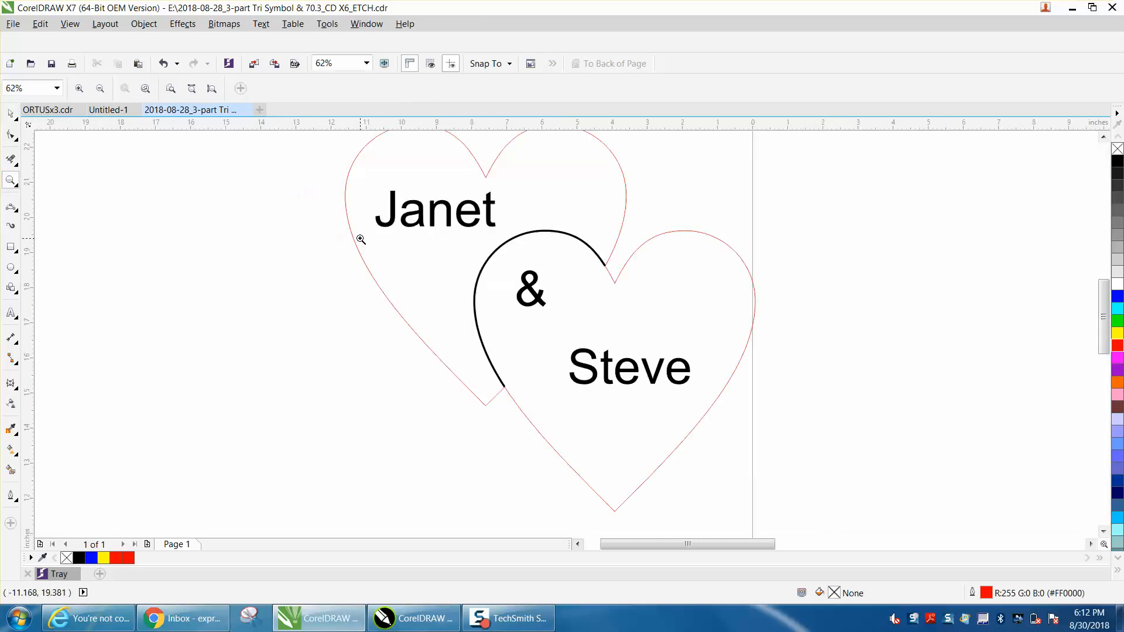
scroll(321, 194, down, 2)
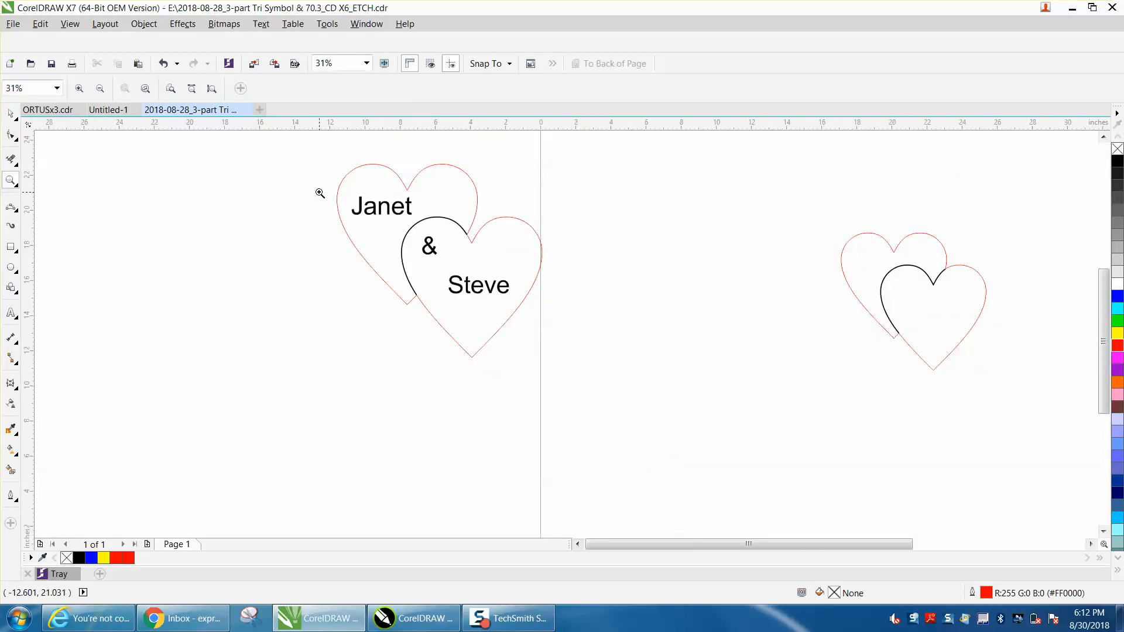